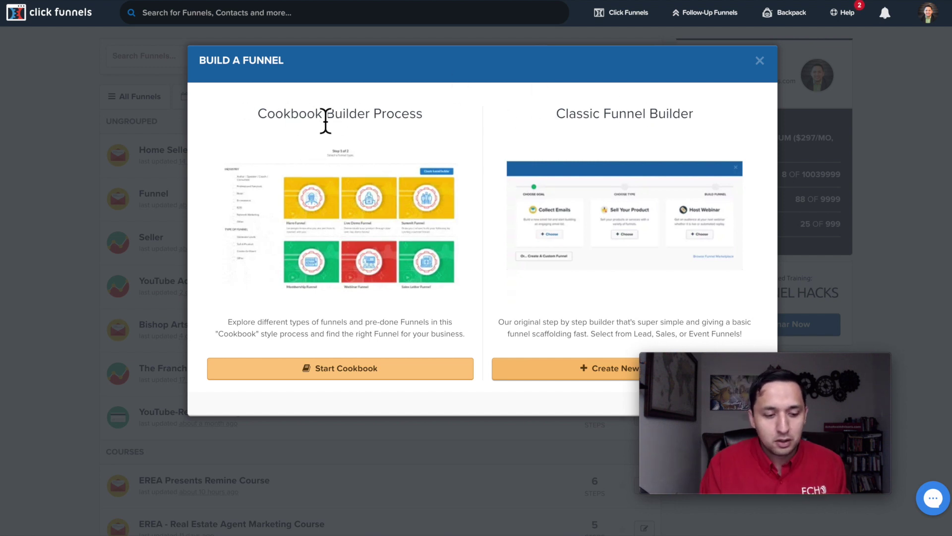
# Build a classic Collect Emails optin funnel named "Home Buyer Template - Video".
pyautogui.click(541, 370)
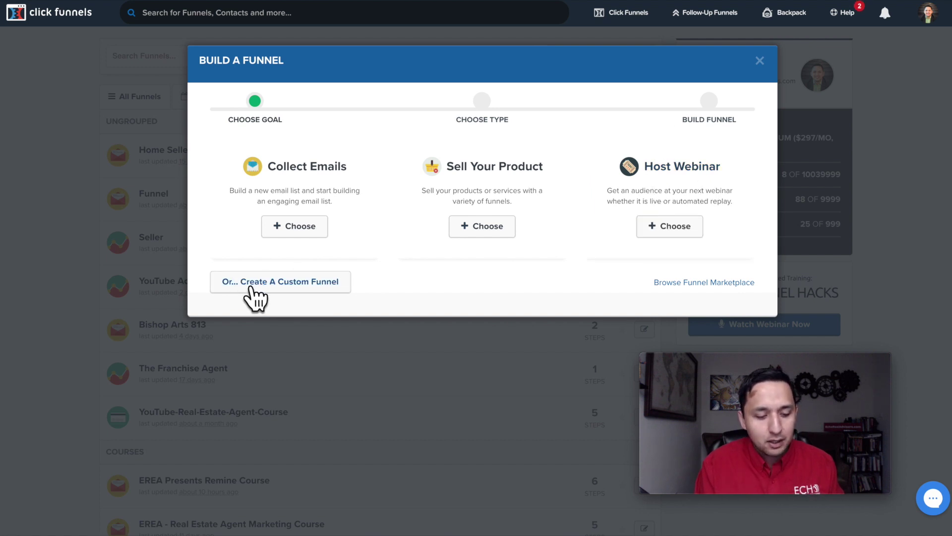
pyautogui.click(301, 228)
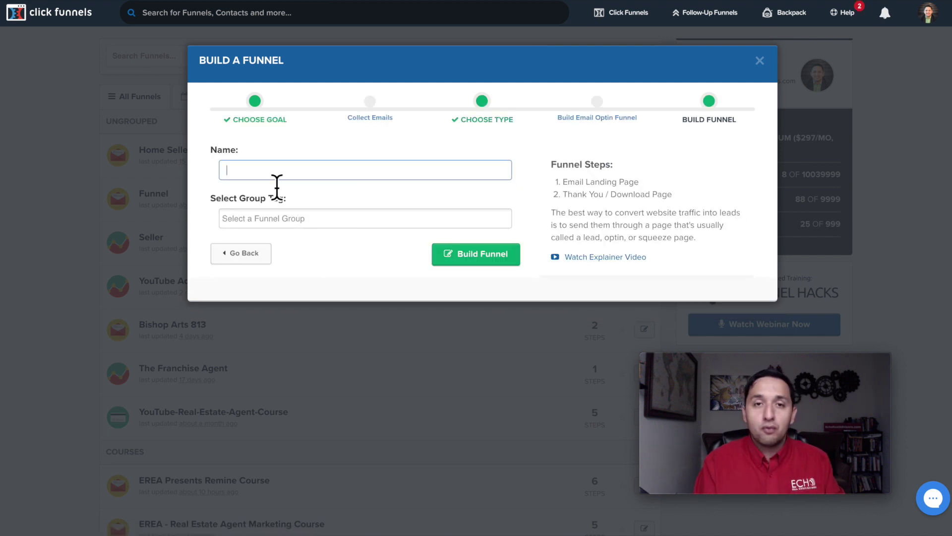
pyautogui.write('Home S')
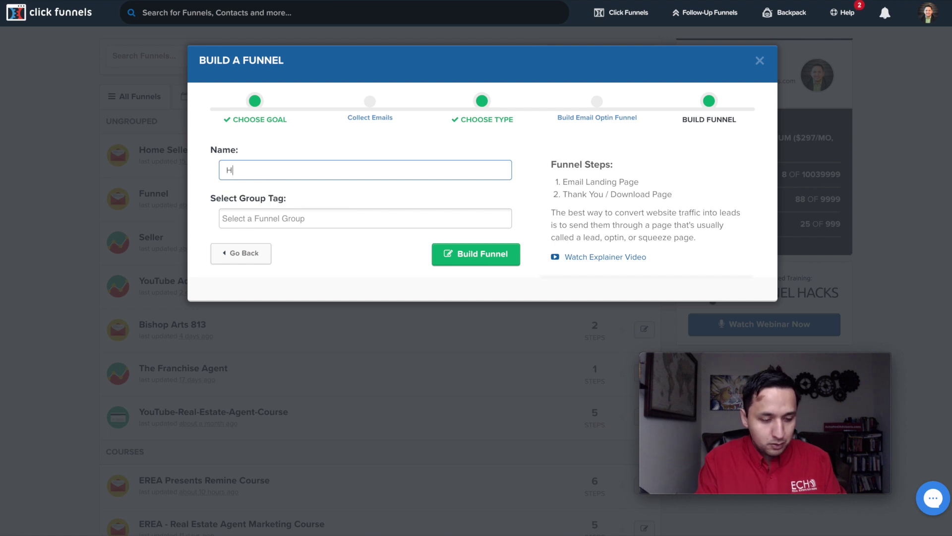
pyautogui.press('BackSpace')
pyautogui.press('BackSpace')
pyautogui.press('BackSpace')
pyautogui.press('BackSpace')
pyautogui.press('BackSpace')
pyautogui.write('omb ')
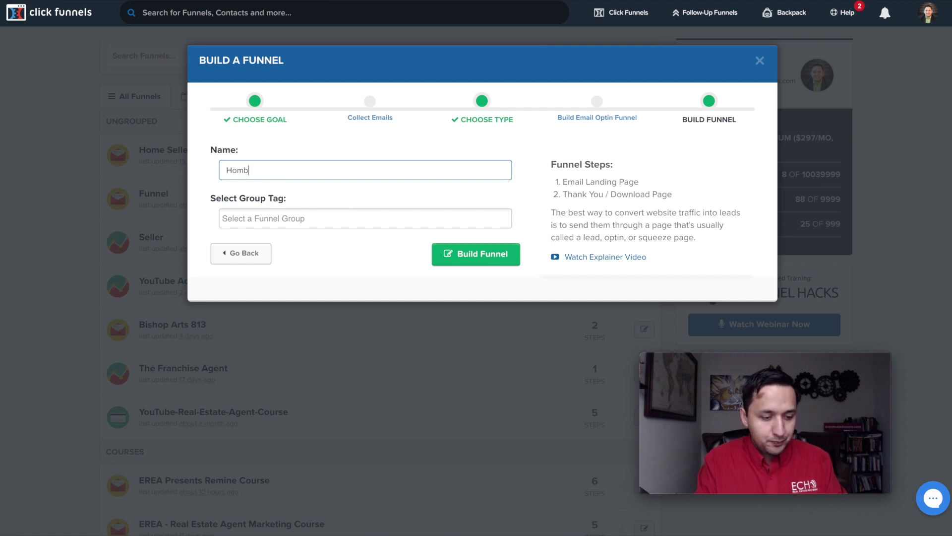
pyautogui.press('BackSpace')
pyautogui.press('BackSpace')
pyautogui.write('e Buyer Tem')
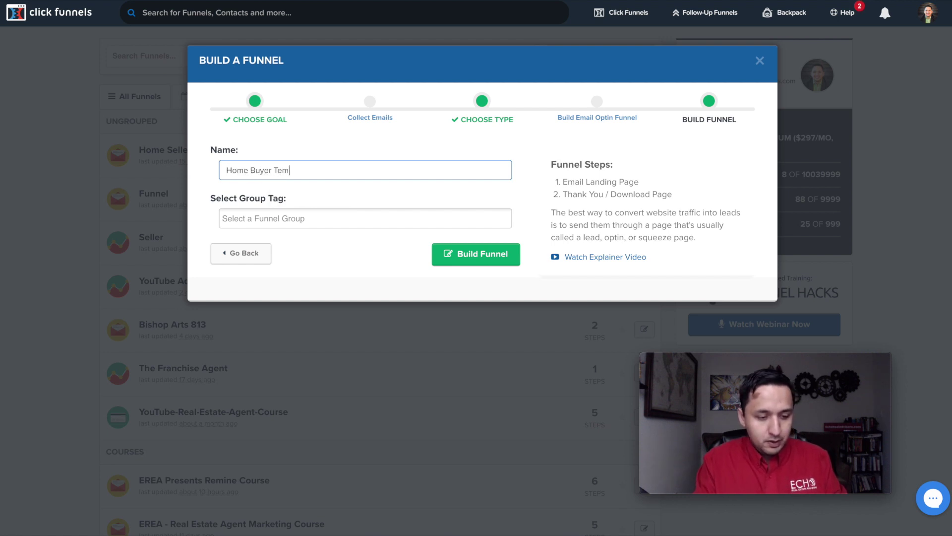
pyautogui.write('plate - Video')
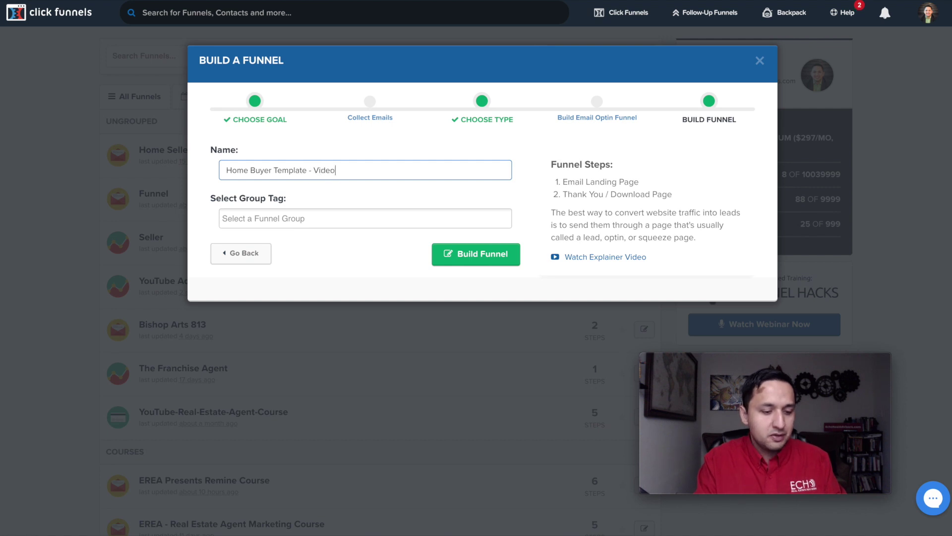
pyautogui.tripleClick(277, 175)
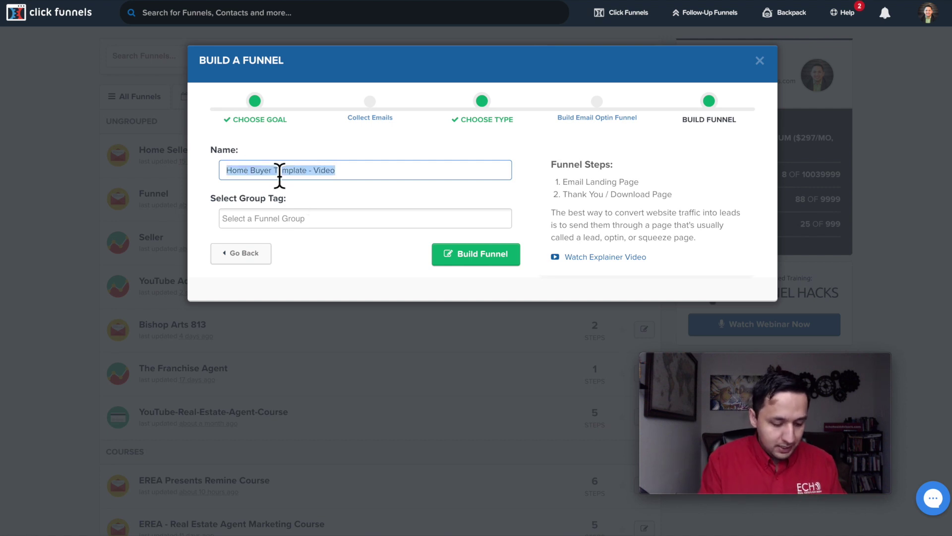
pyautogui.click(533, 201)
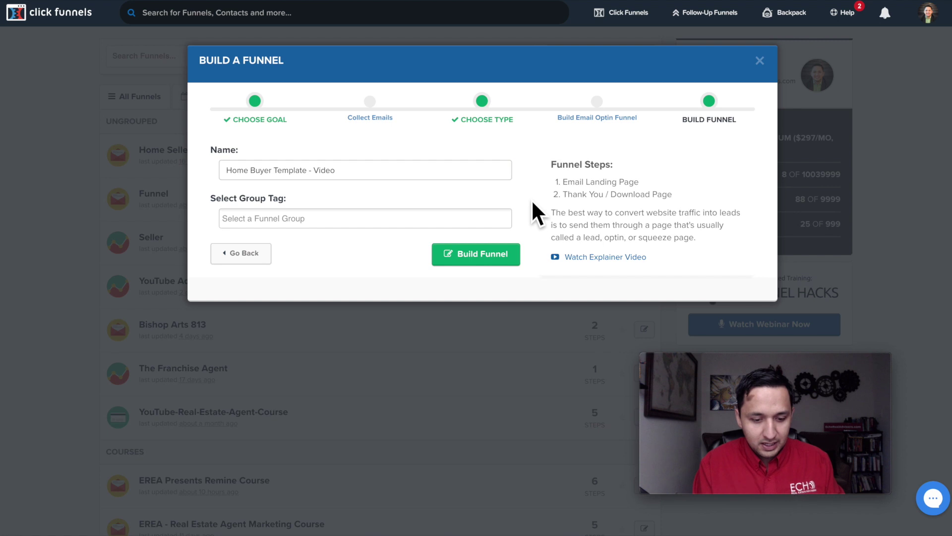
pyautogui.click(476, 263)
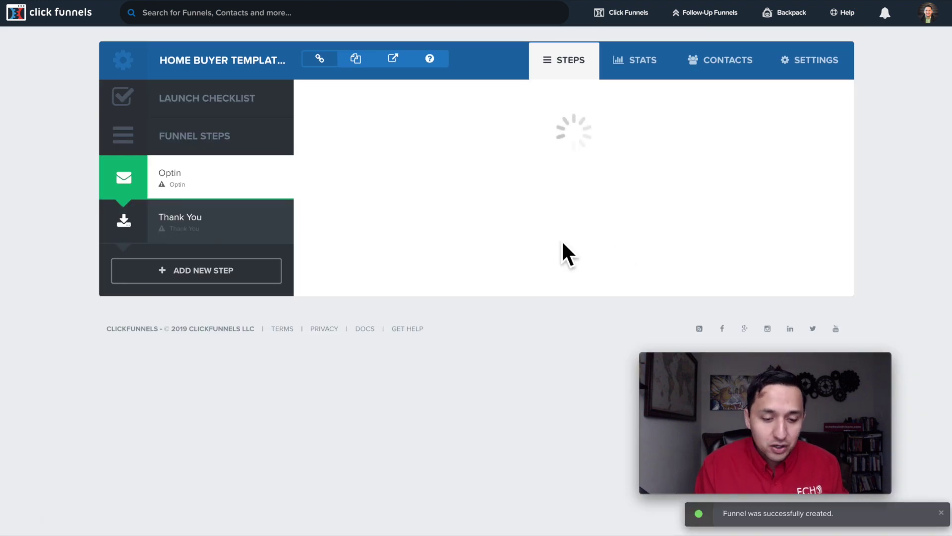
# Look through the full gallery of email optin templates for the funnel's Optin page.
pyautogui.scroll(-1, 624, 260)
pyautogui.scroll(-20, 624, 259)
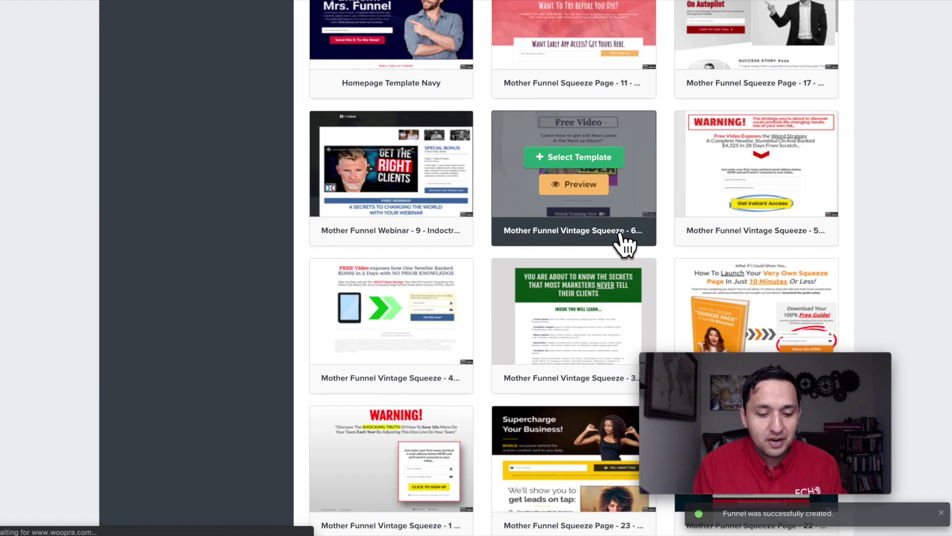
pyautogui.scroll(-20, 626, 235)
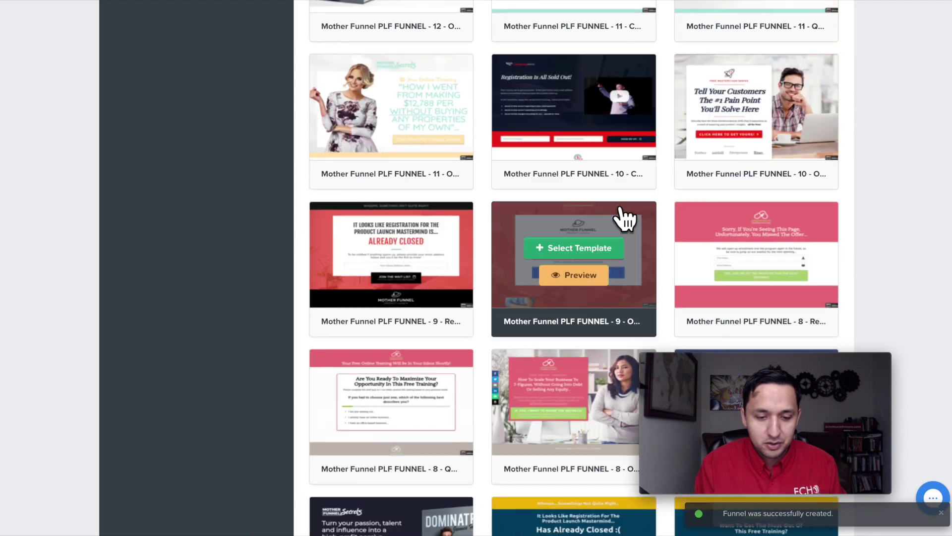
pyautogui.scroll(-20, 625, 214)
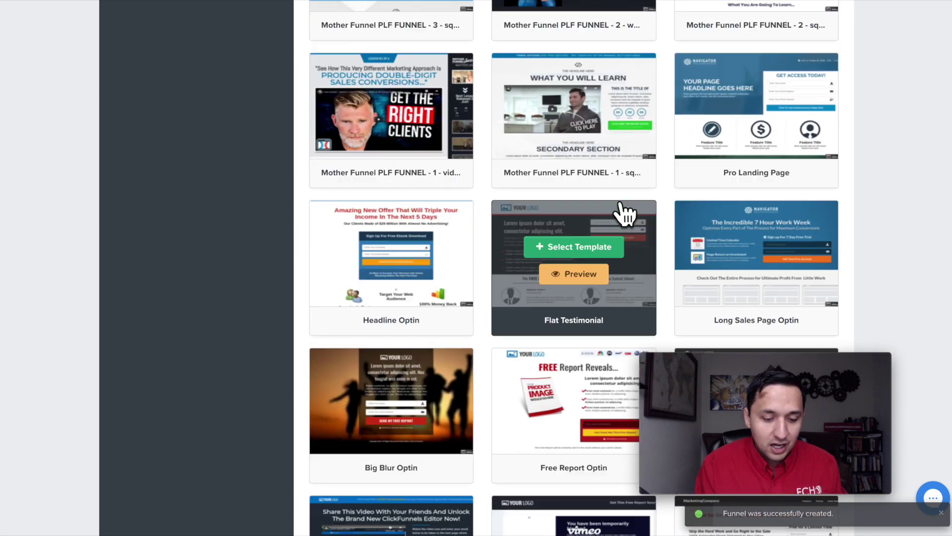
pyautogui.scroll(-17, 625, 213)
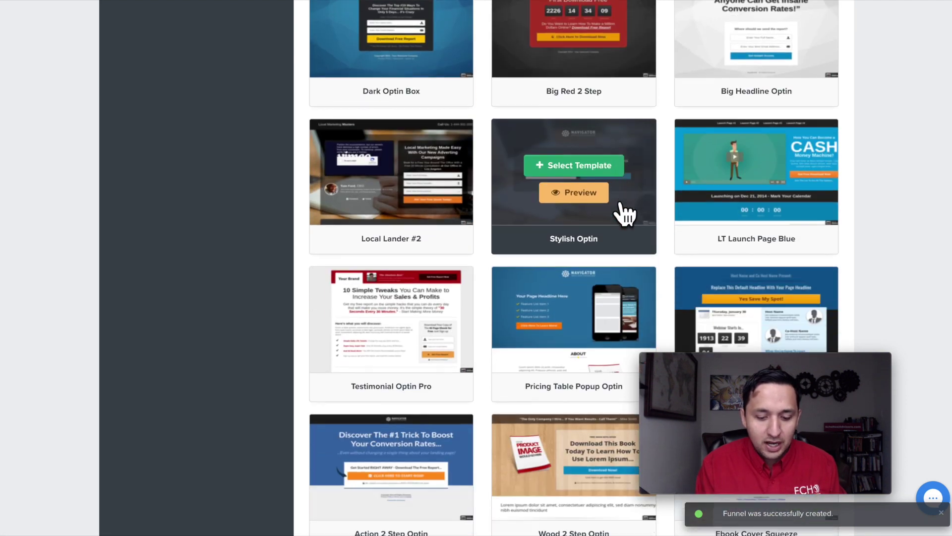
pyautogui.scroll(-15, 625, 213)
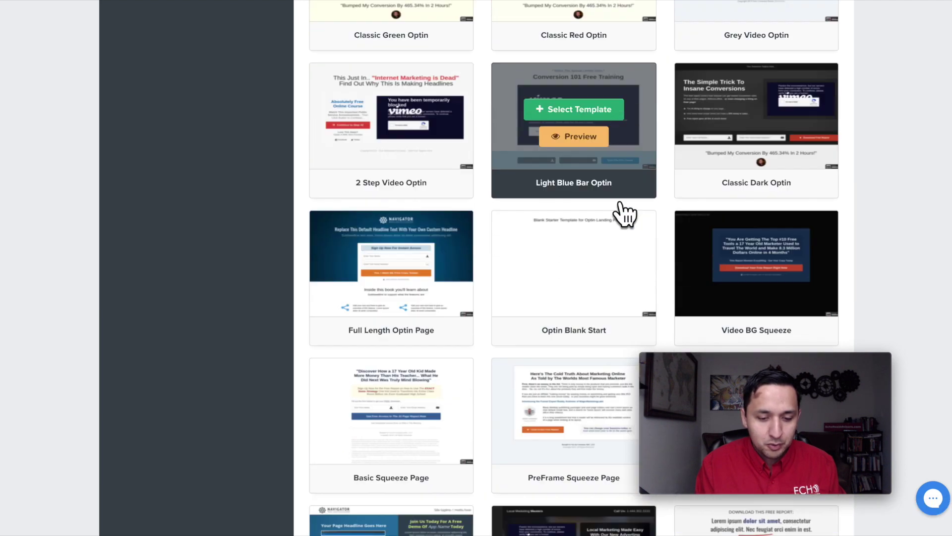
pyautogui.scroll(-3, 625, 214)
pyautogui.scroll(14, 626, 213)
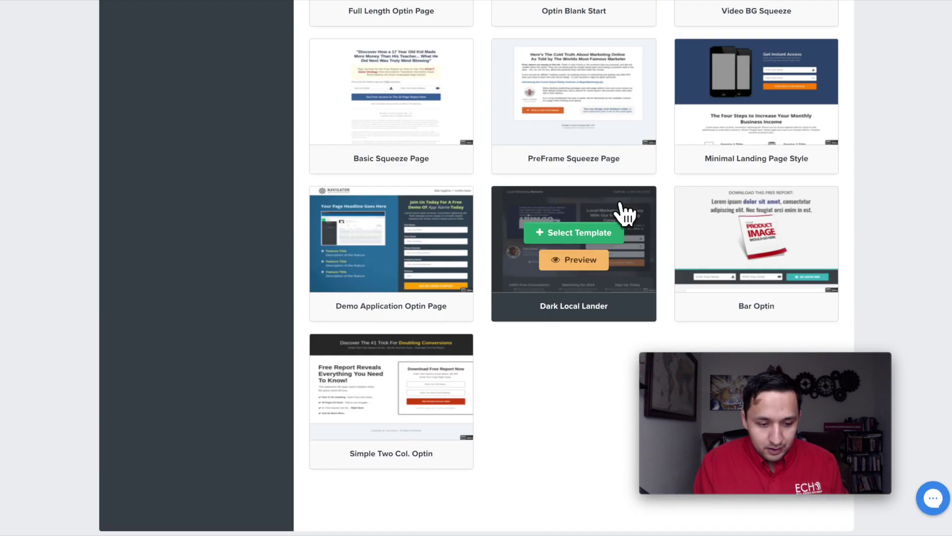
pyautogui.scroll(20, 625, 214)
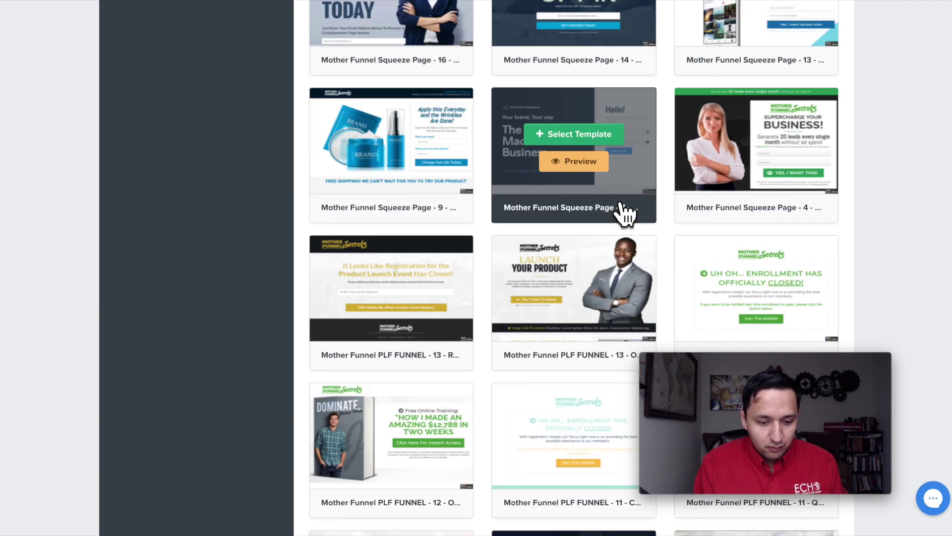
pyautogui.scroll(-1, 626, 215)
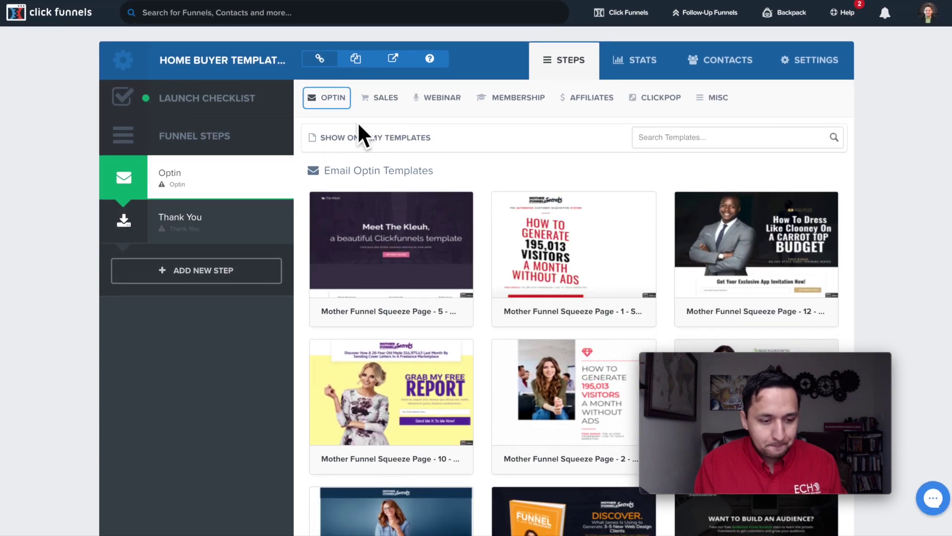
# Examine the page types offered in the Optin, Sales and Webinar template categories.
pyautogui.moveTo(325, 96)
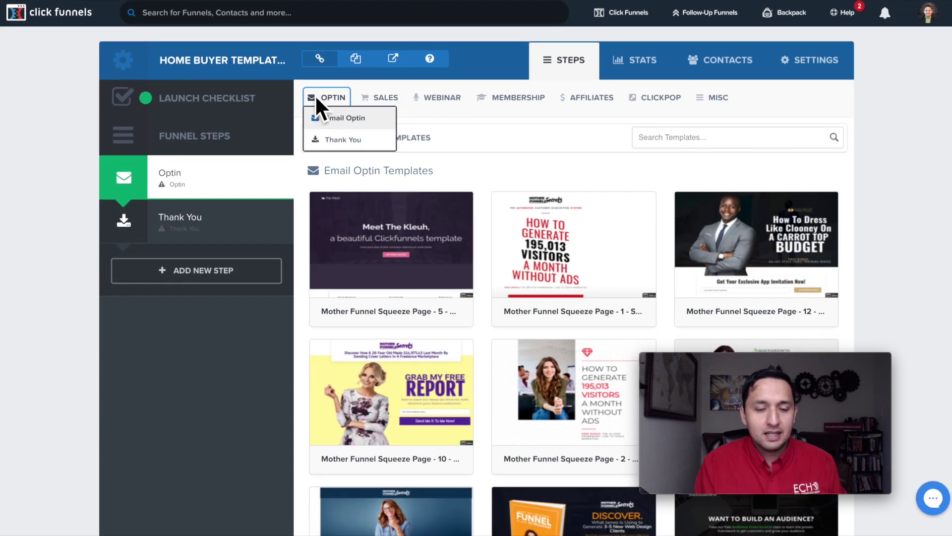
pyautogui.moveTo(360, 95)
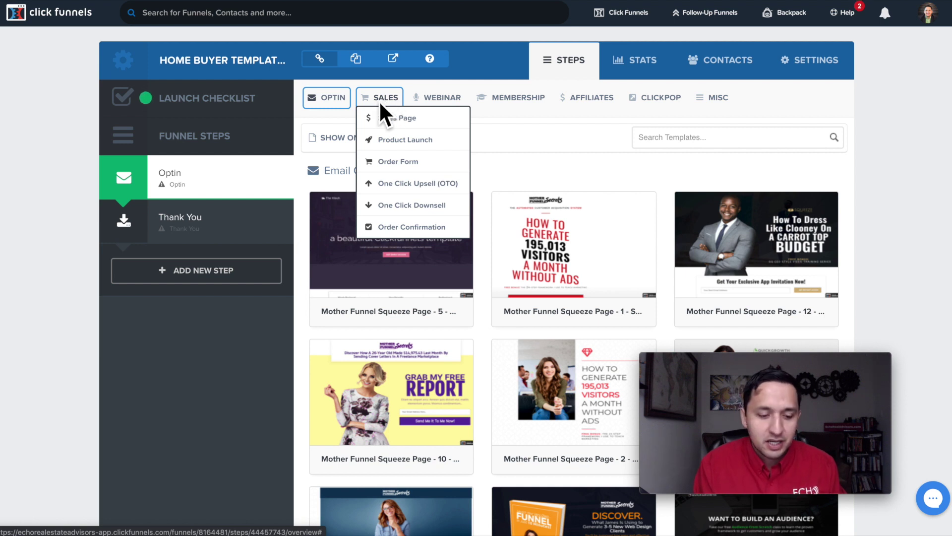
pyautogui.moveTo(450, 95)
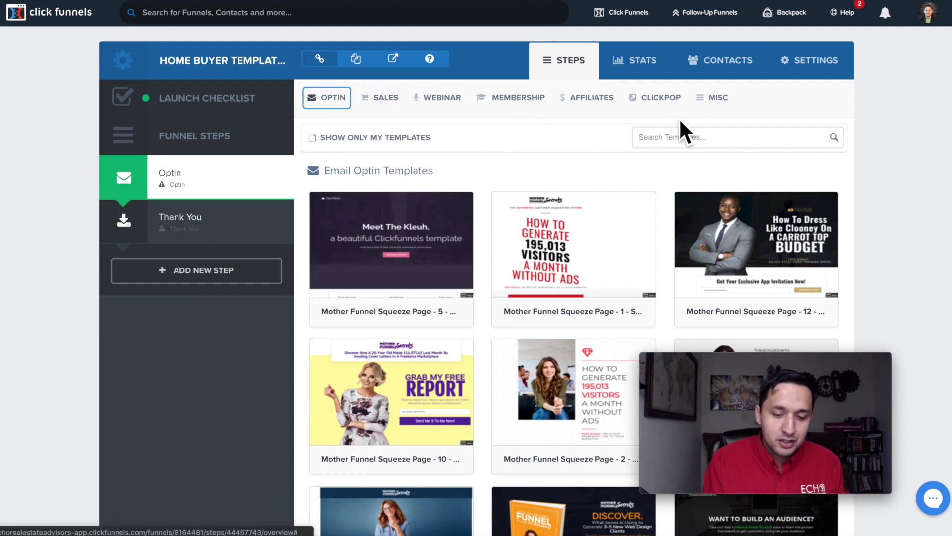
pyautogui.moveTo(506, 206)
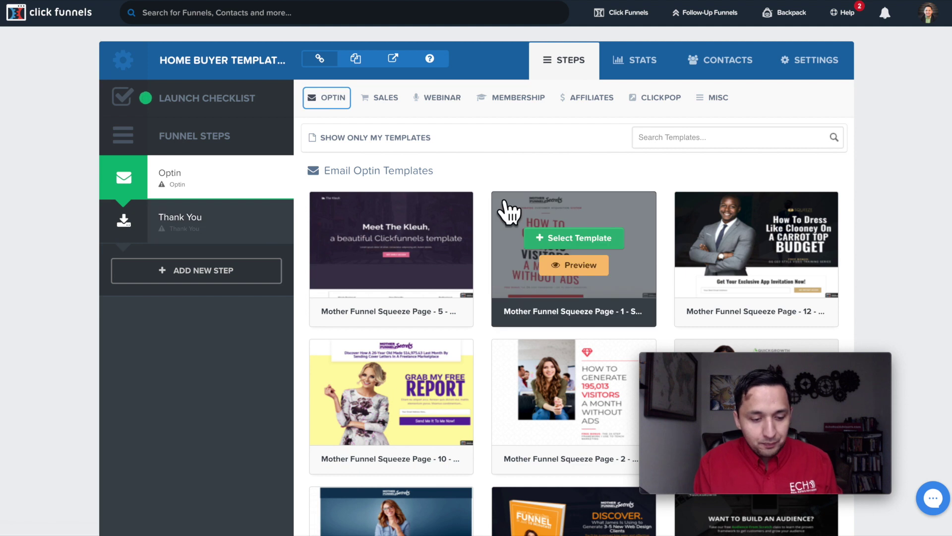
# Preview the "Just Opt-In" template, Mother Funnel Squeeze Page - 14, and apply it to the funnel's Optin step.
pyautogui.scroll(-3, 504, 202)
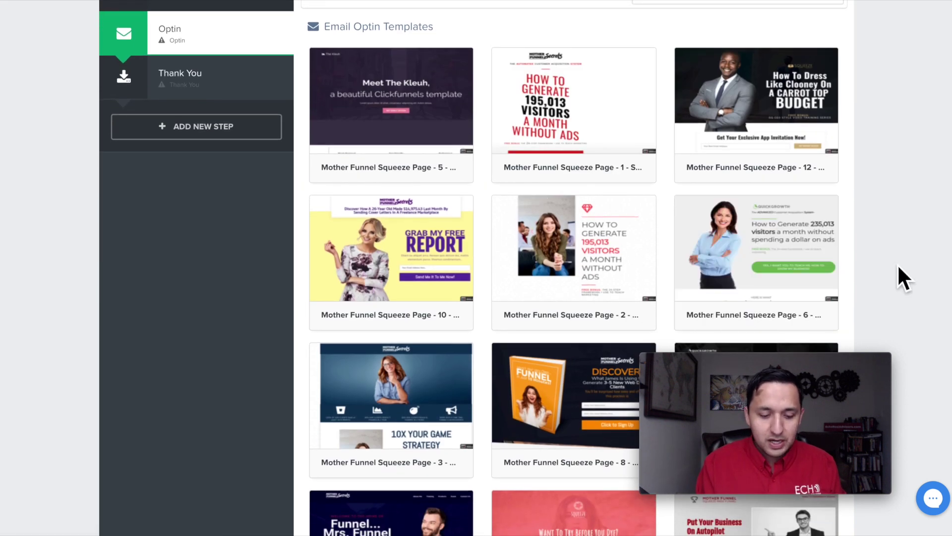
pyautogui.scroll(-3, 898, 264)
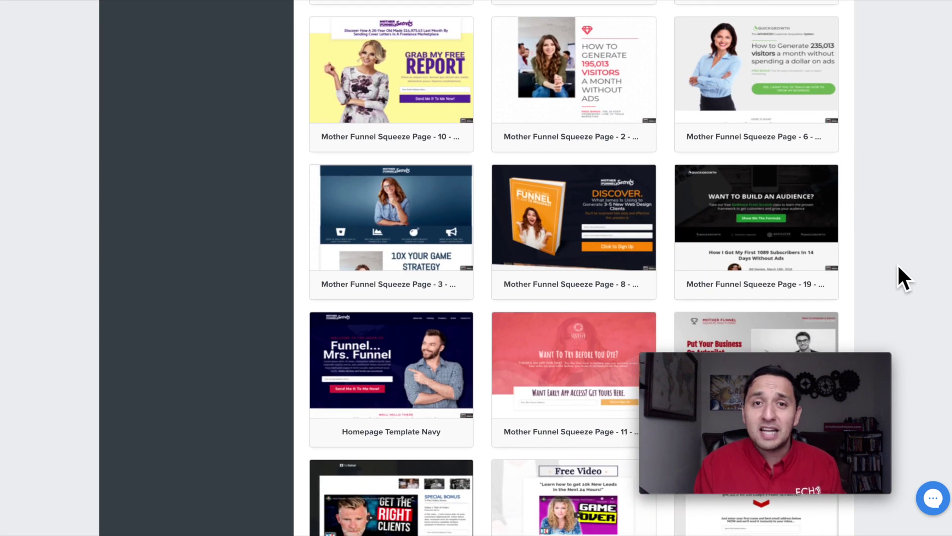
pyautogui.scroll(-10, 898, 264)
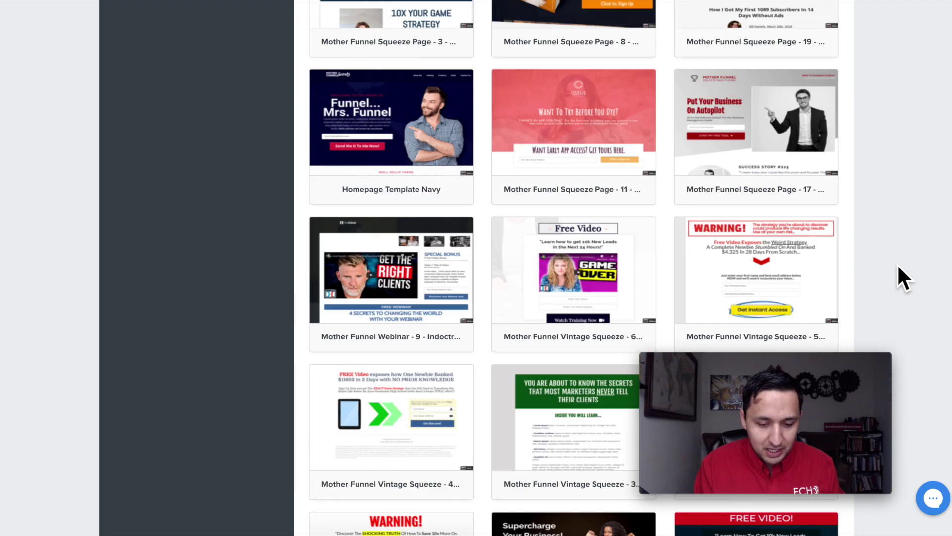
pyautogui.scroll(-5, 899, 268)
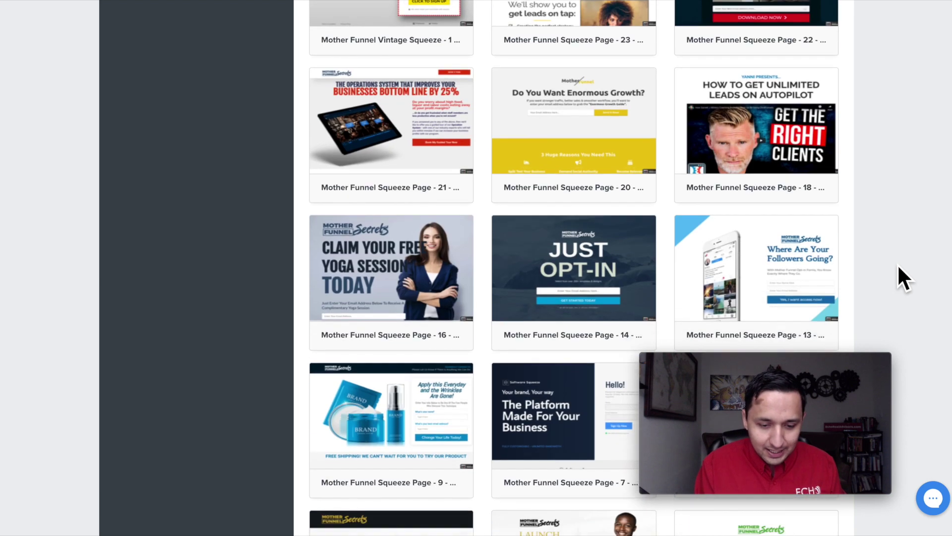
pyautogui.scroll(-2, 898, 263)
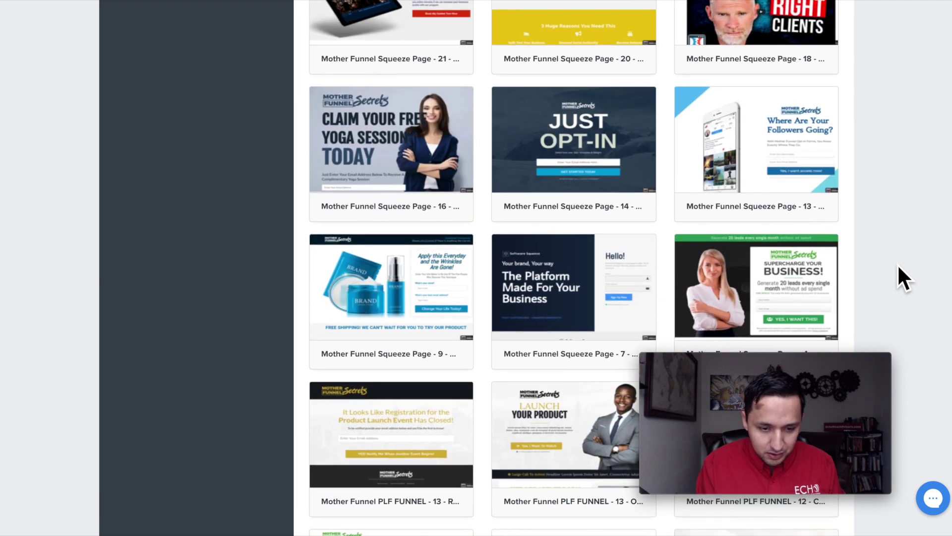
pyautogui.moveTo(623, 107)
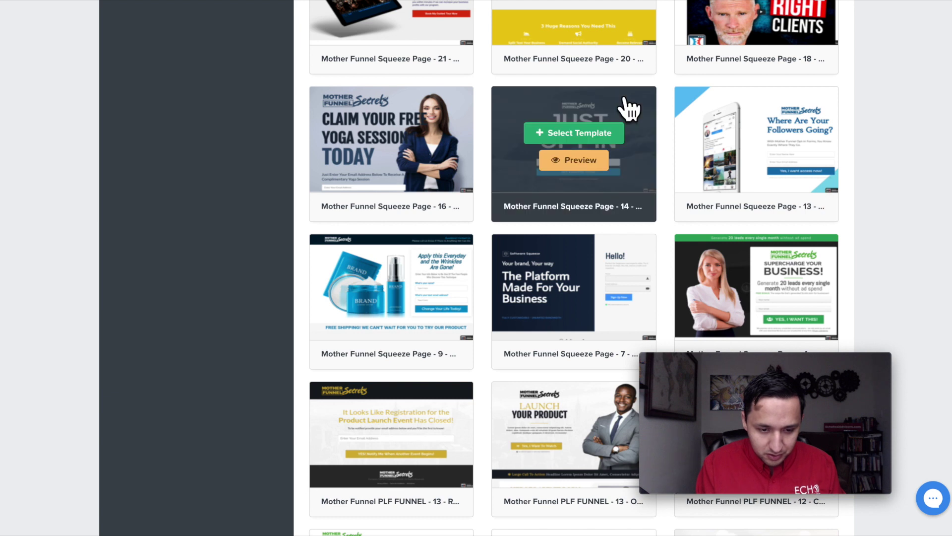
pyautogui.click(581, 160)
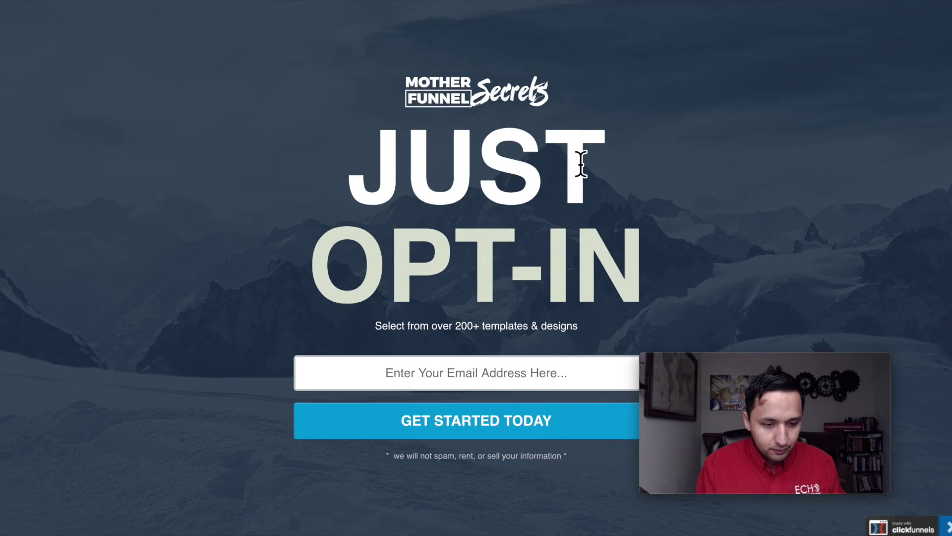
pyautogui.scroll(-6, 581, 163)
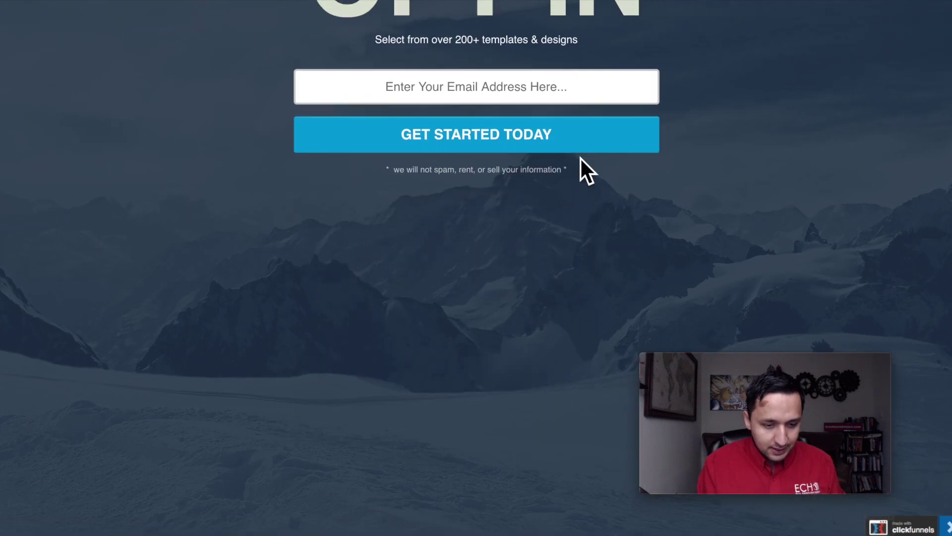
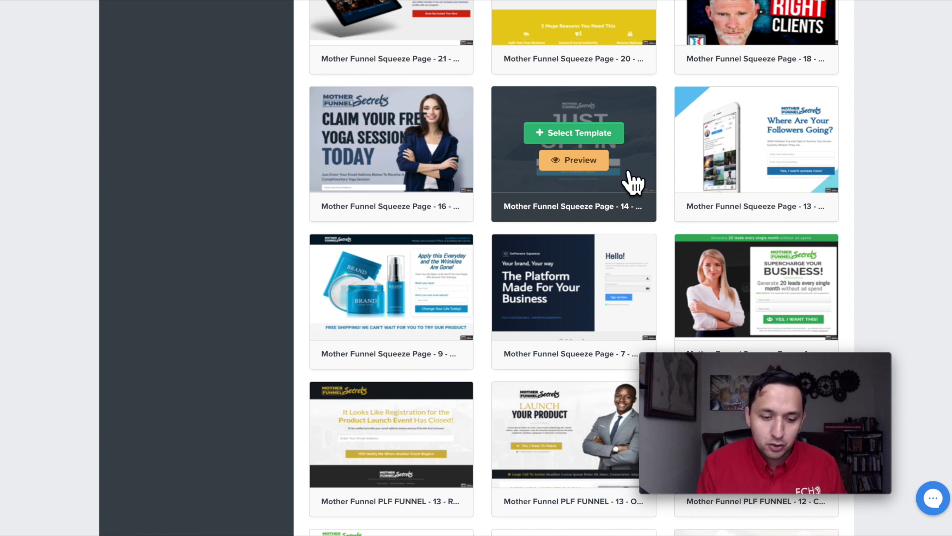
pyautogui.click(582, 134)
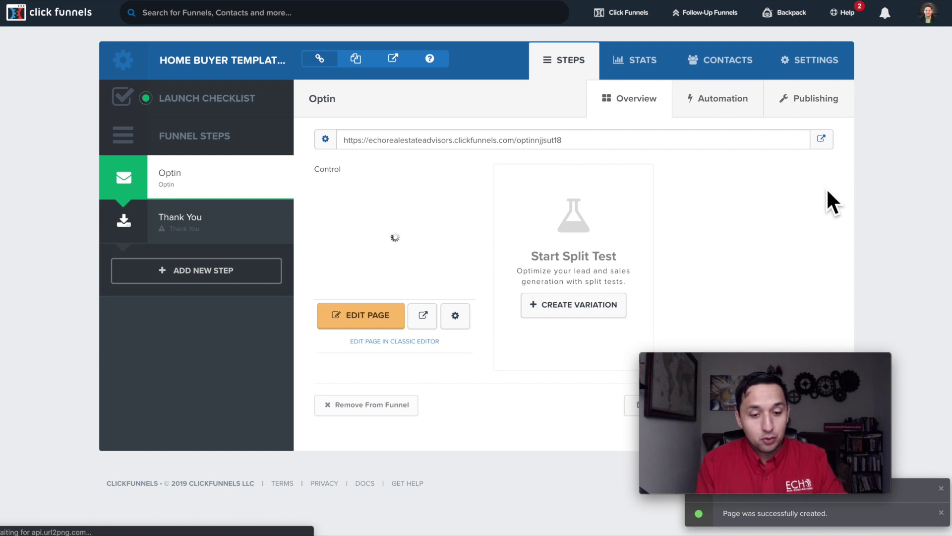
# Review the new funnel's page view and opt-in stats and its contacts for the last 30 days.
pyautogui.click(641, 68)
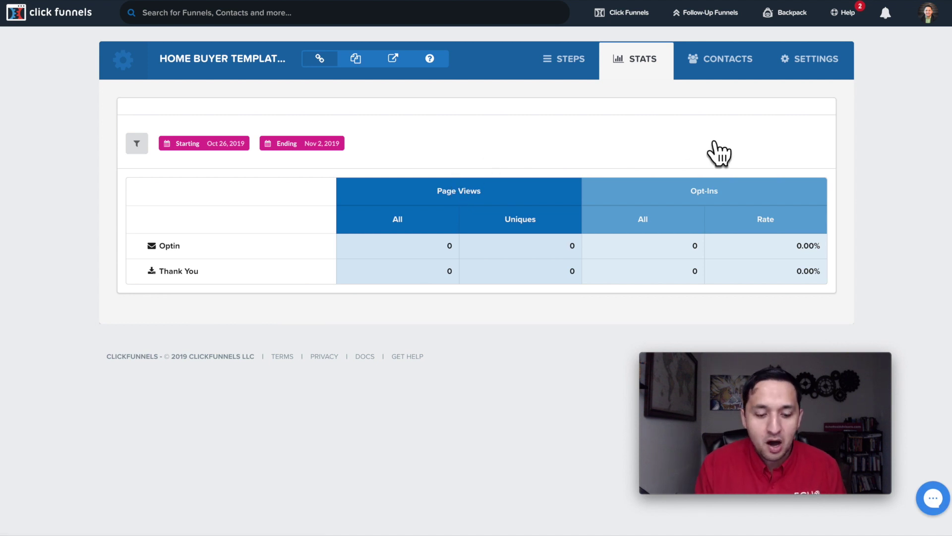
pyautogui.click(713, 59)
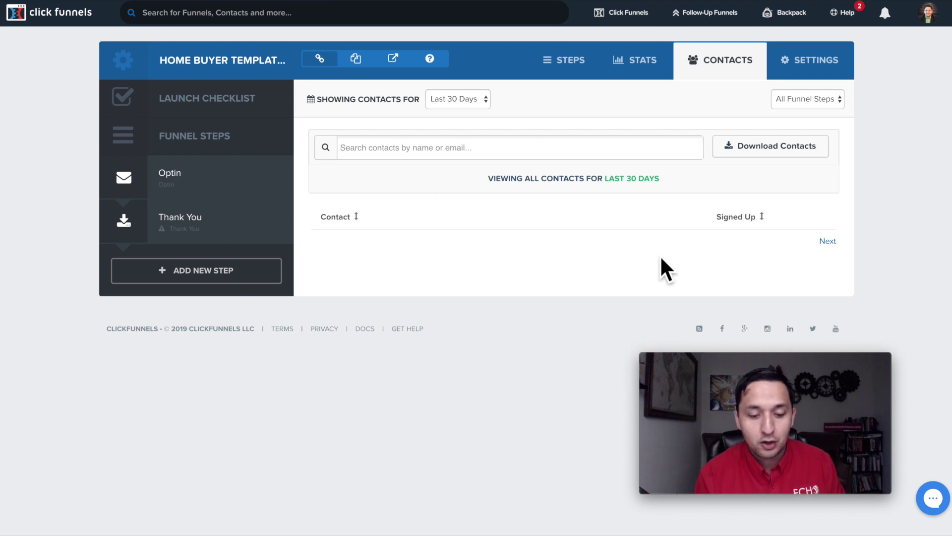
# In the funnel's settings, set its path to the funnel name, "Home Buyer Template - Video".
pyautogui.click(810, 73)
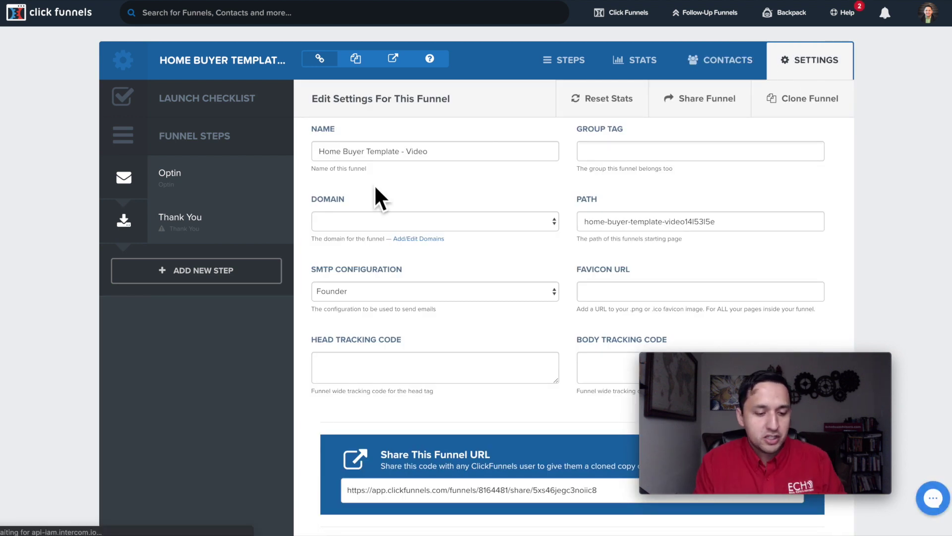
pyautogui.tripleClick(366, 160)
pyautogui.hotkey('ctrl', 'c')
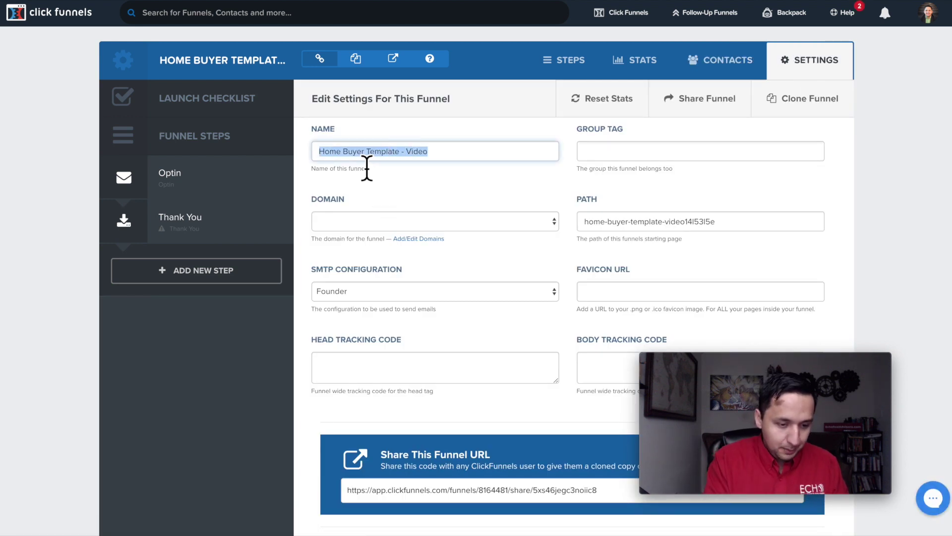
pyautogui.tripleClick(645, 223)
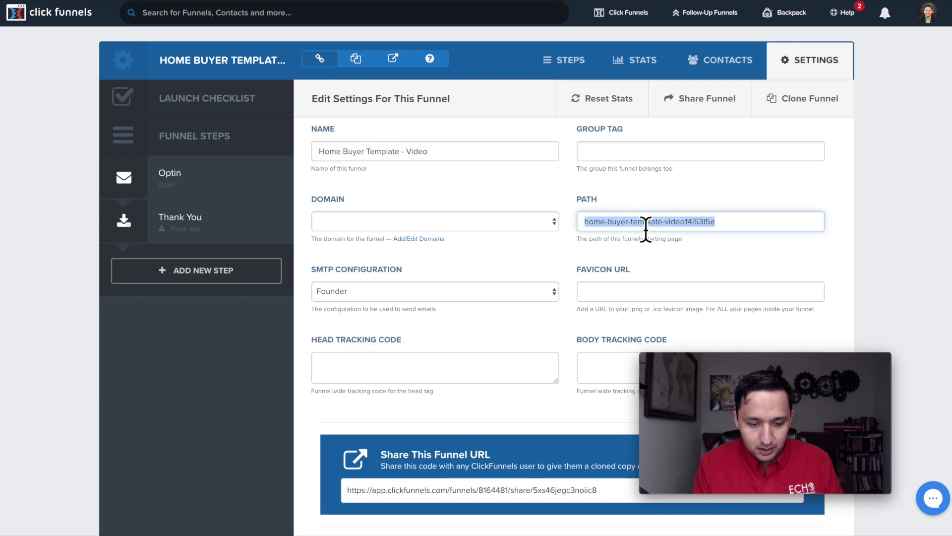
pyautogui.hotkey('ctrl', 'v')
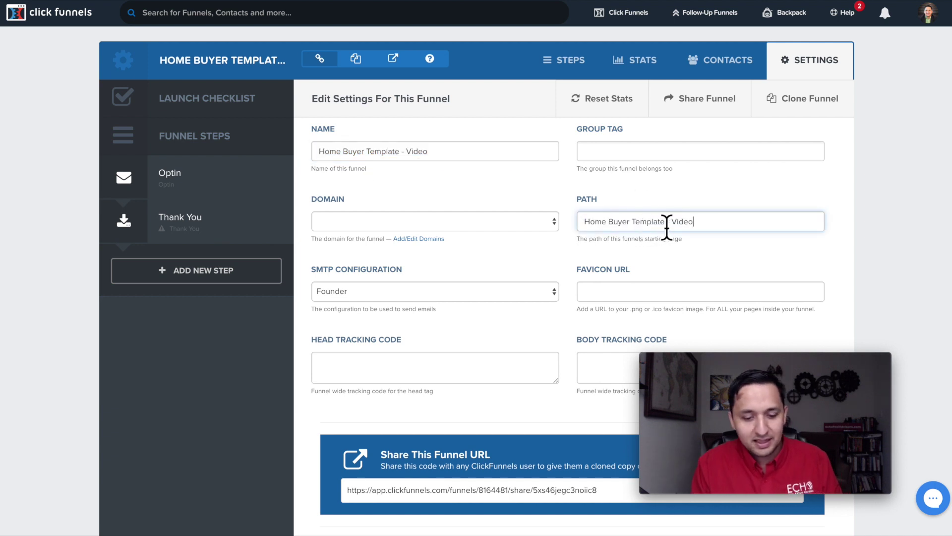
# Review the funnel's domain, favicon, tracking code, payment and integration settings, and save the updated funnel settings.
pyautogui.click(546, 224)
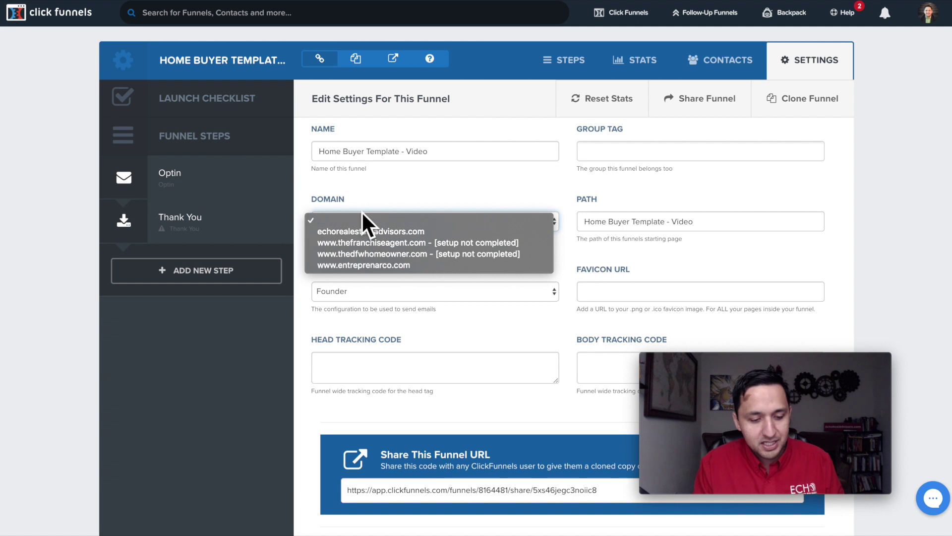
pyautogui.click(908, 192)
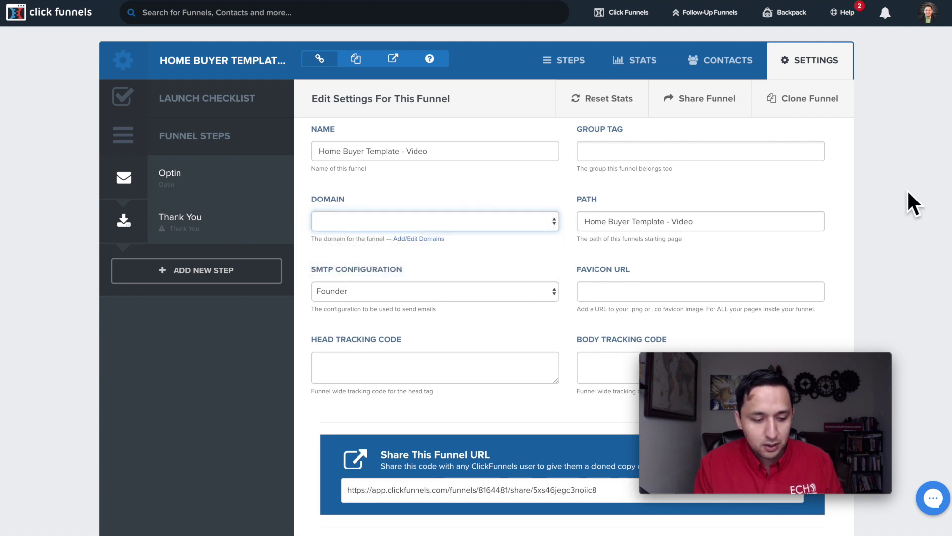
pyautogui.scroll(-3, 533, 292)
pyautogui.click(614, 171)
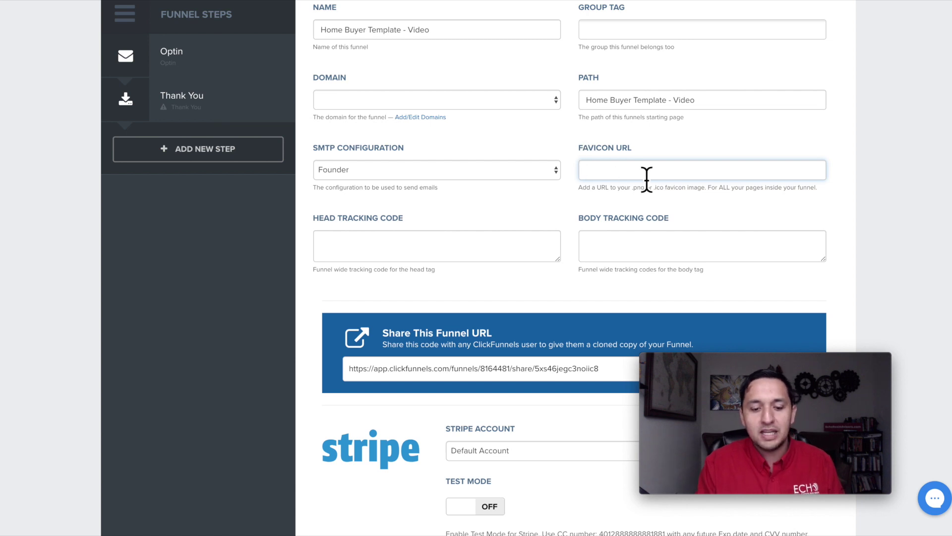
pyautogui.scroll(3, 889, 166)
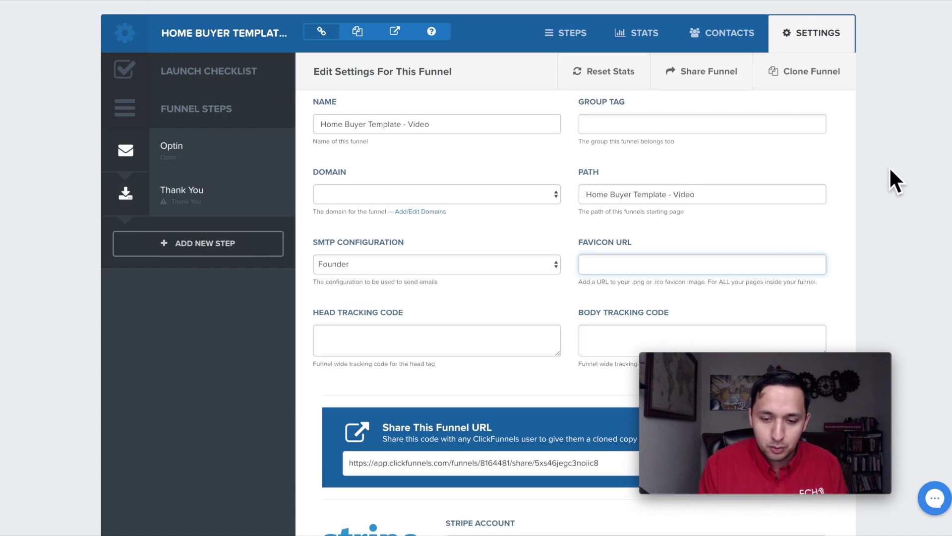
pyautogui.moveTo(930, 12)
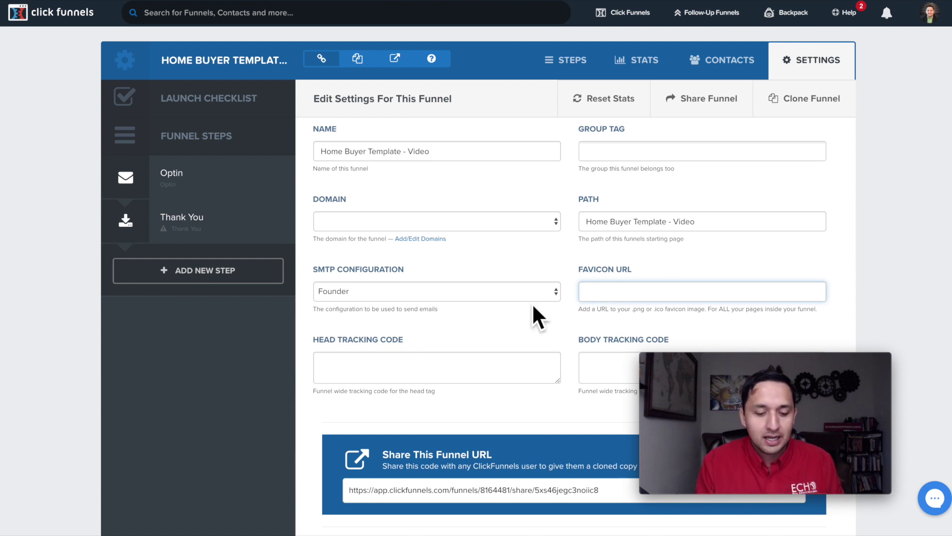
pyautogui.scroll(-3, 531, 307)
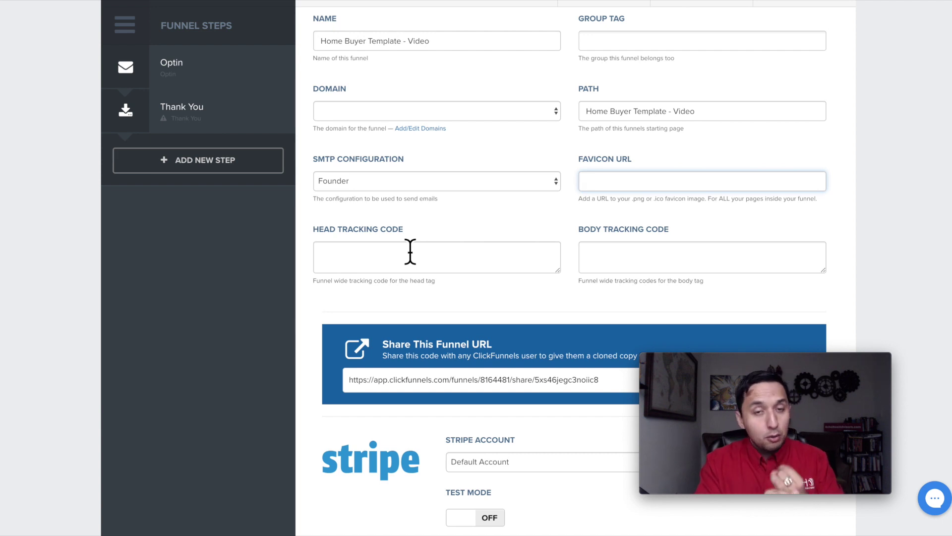
pyautogui.click(410, 252)
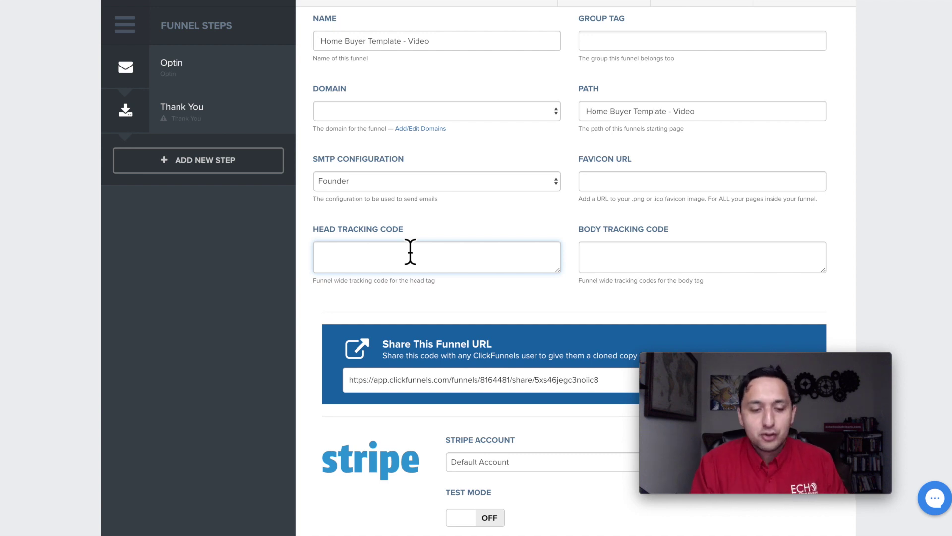
pyautogui.scroll(-2, 410, 252)
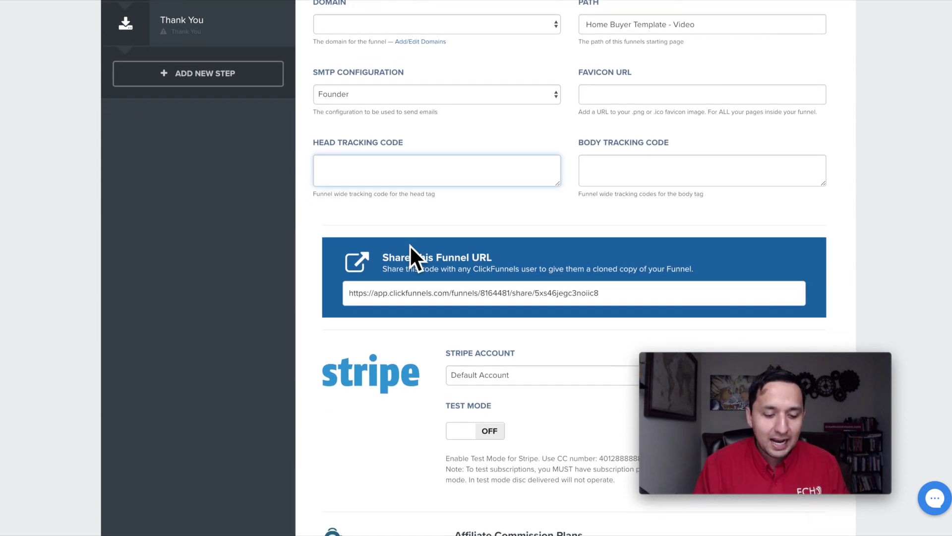
pyautogui.scroll(-5, 410, 252)
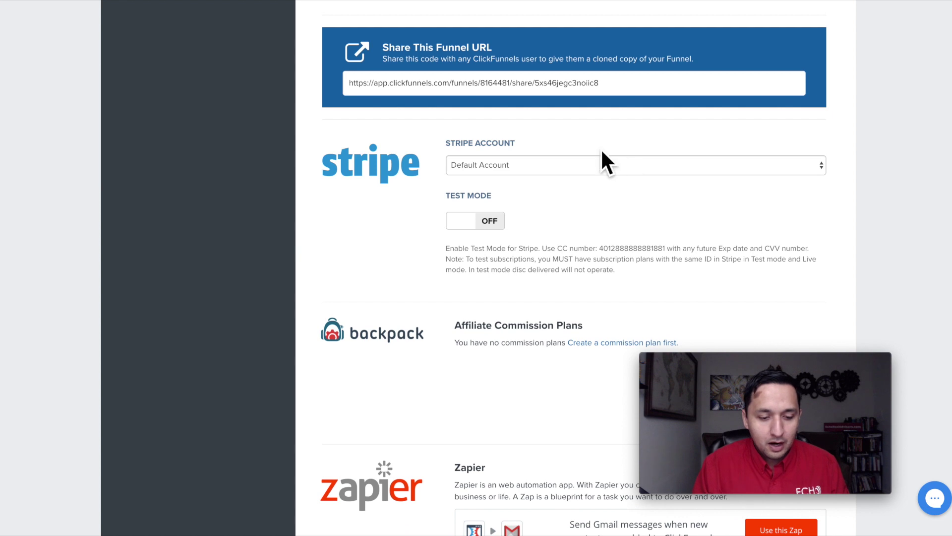
pyautogui.scroll(-20, 587, 202)
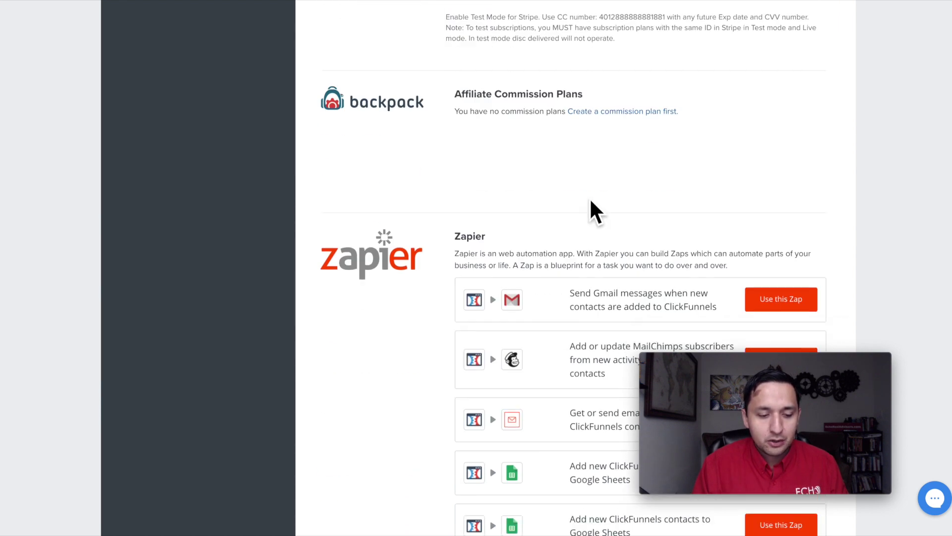
pyautogui.scroll(2, 448, 246)
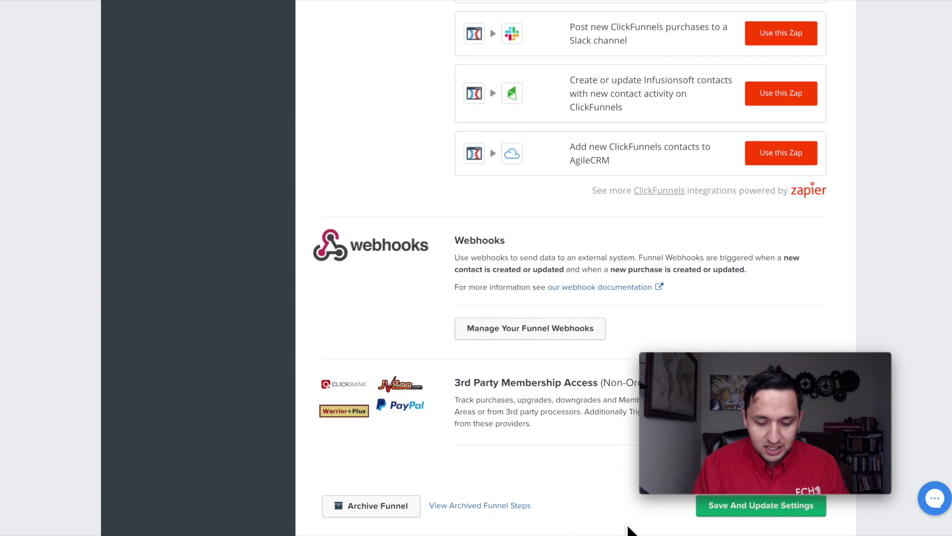
pyautogui.click(756, 505)
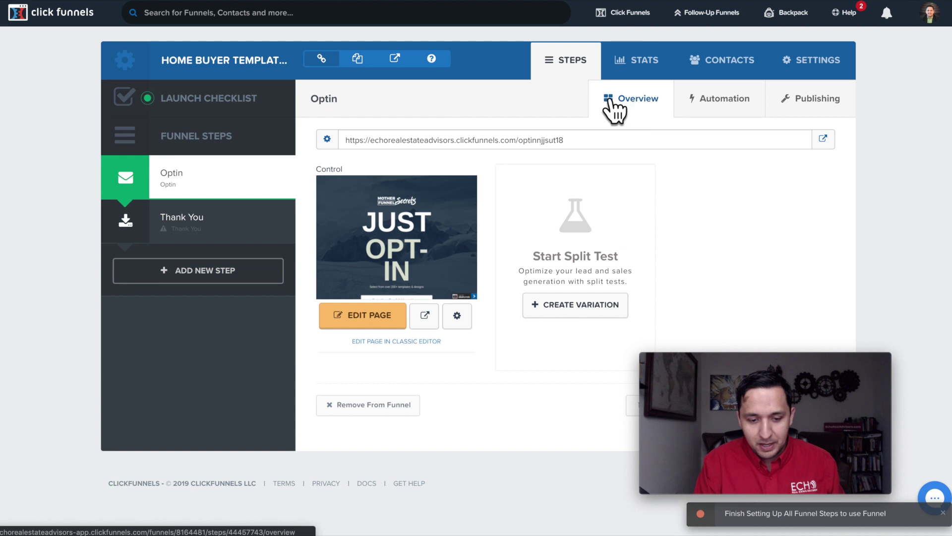
# Check the Optin step's automation events and change its funnel step name to "Home Buyer Template - Video-Optin".
pyautogui.click(727, 109)
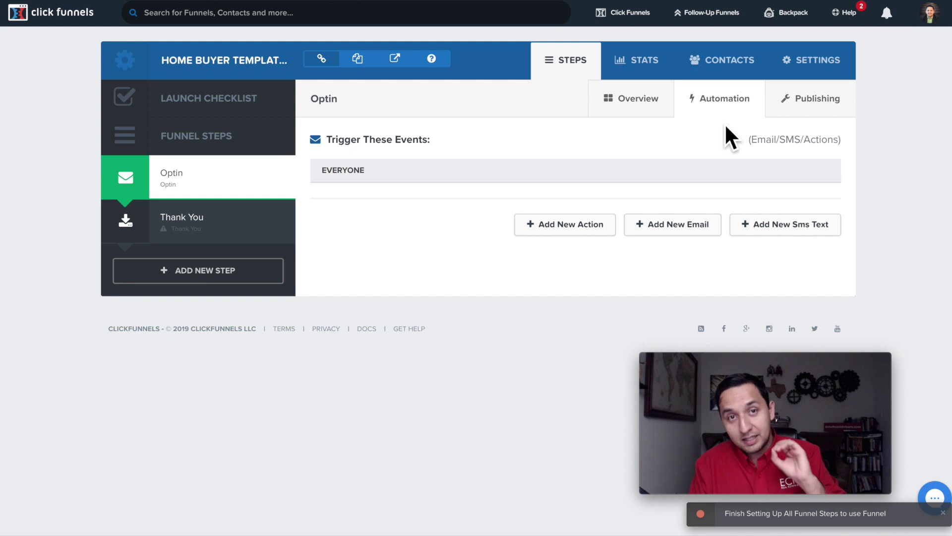
pyautogui.click(804, 104)
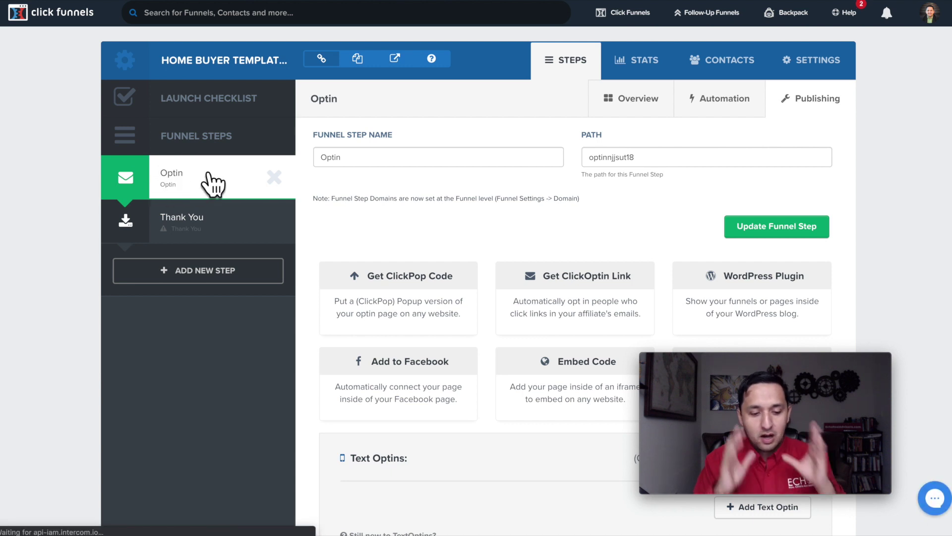
pyautogui.doubleClick(418, 163)
pyautogui.write('Home Buyer Template - Vide')
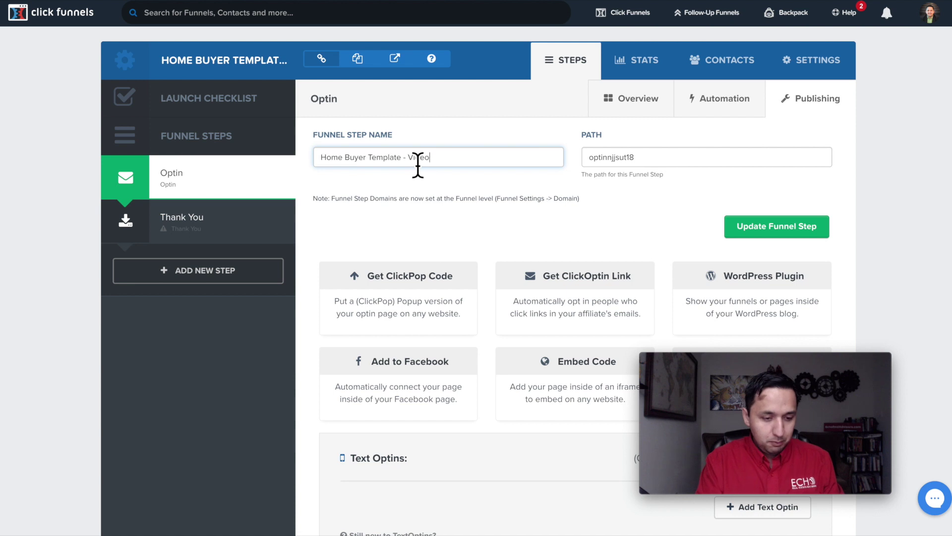
pyautogui.press('BackSpace')
pyautogui.press('BackSpace')
pyautogui.press('BackSpace')
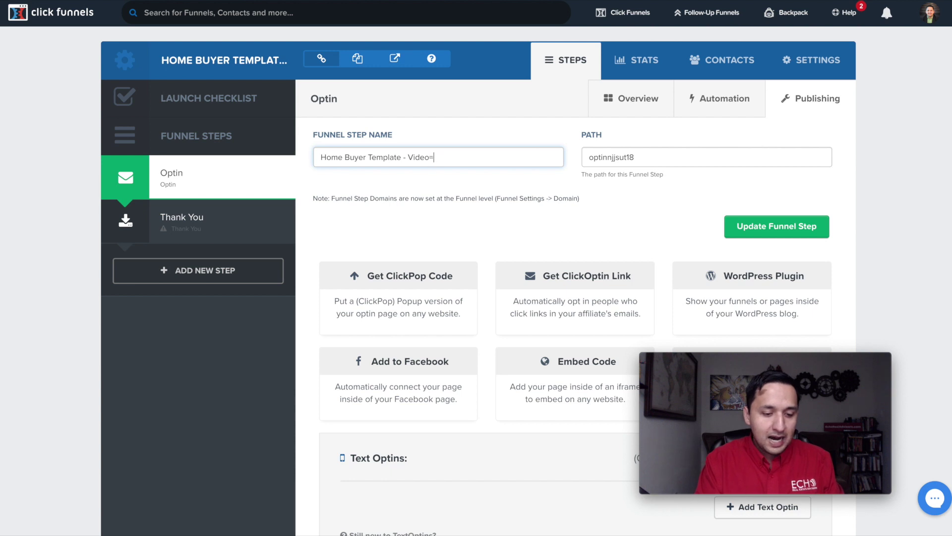
pyautogui.write('ideo-Opti')
# Reuse the step name "Home Buyer Template - Video-Optin" as the optin step's path and update the funnel step.
pyautogui.tripleClick(412, 158)
pyautogui.hotkey('ctrl', 'c')
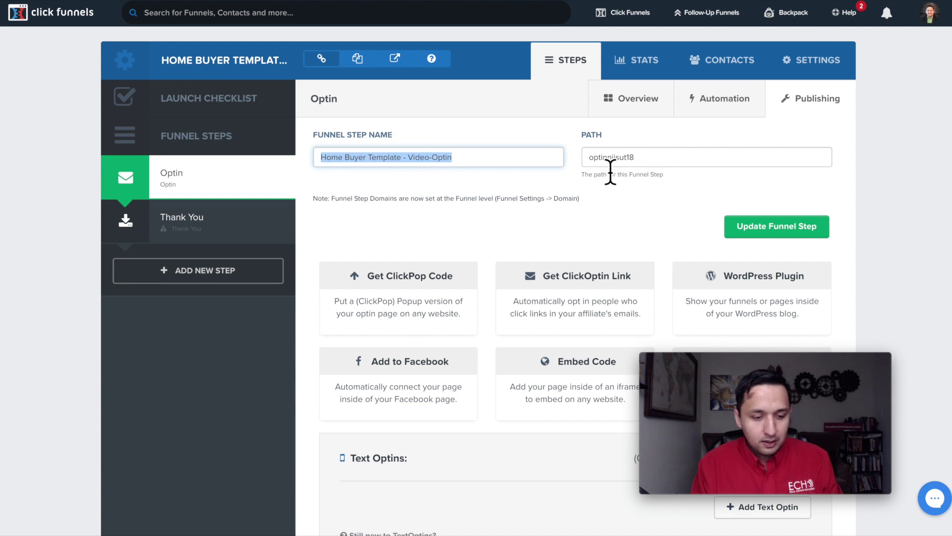
pyautogui.doubleClick(631, 163)
pyautogui.hotkey('ctrl', 'v')
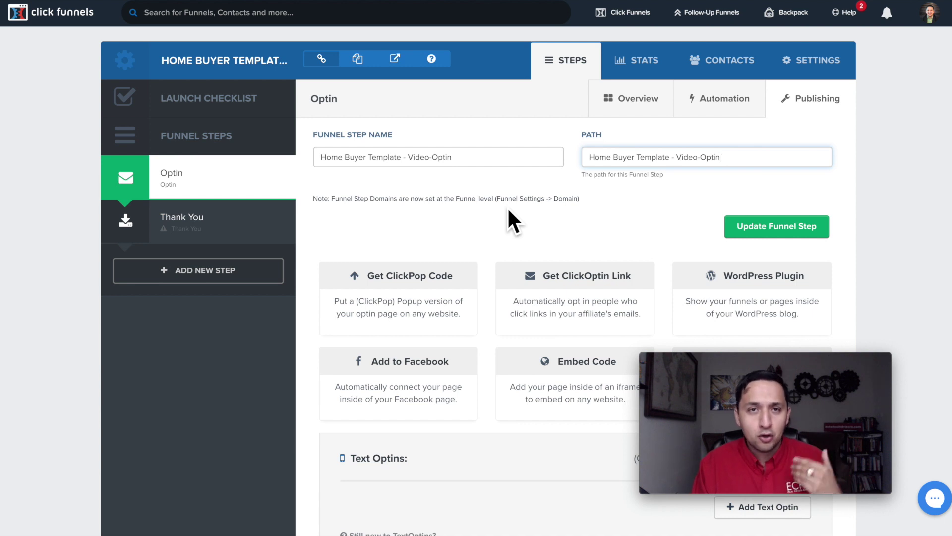
pyautogui.click(774, 228)
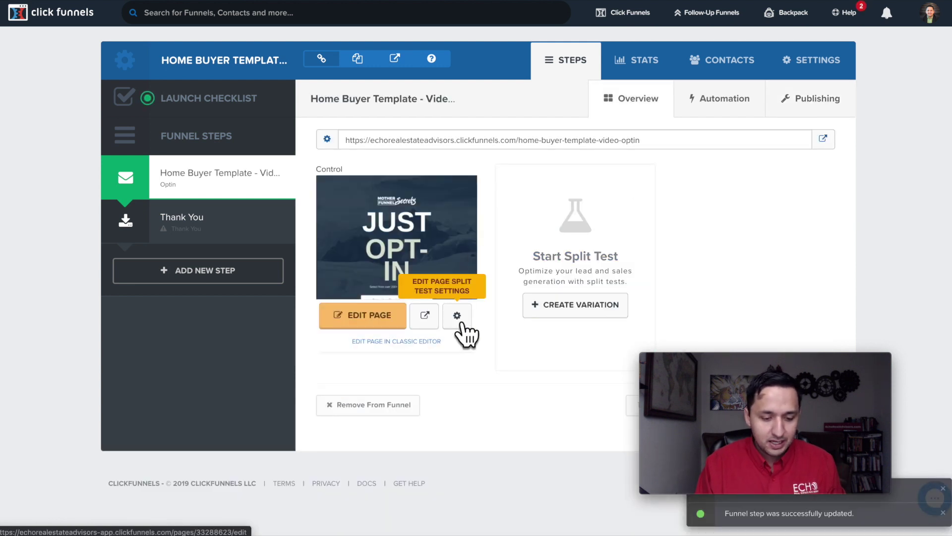
# Set both the name and the path of the optin step's control page to "Home Buyer Template - Video-Optin" and update the page.
pyautogui.click(457, 315)
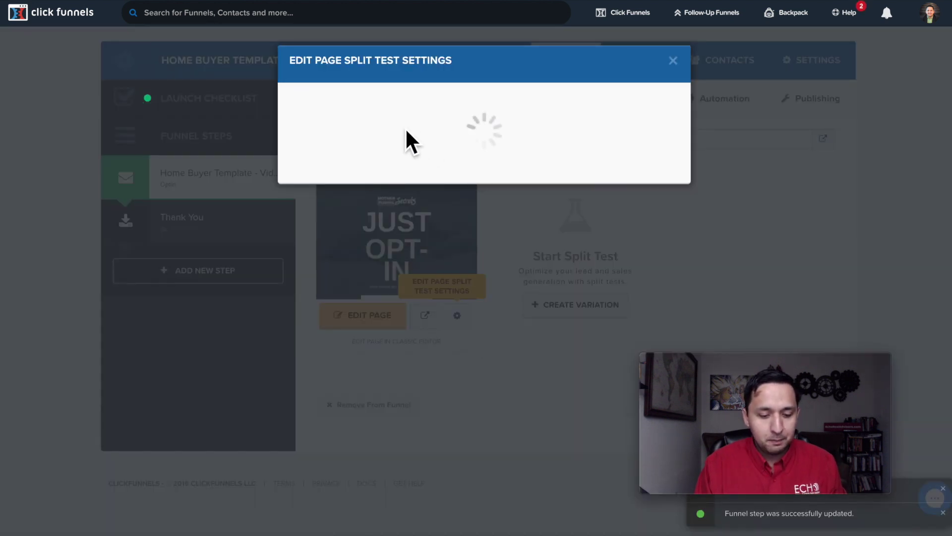
pyautogui.doubleClick(362, 137)
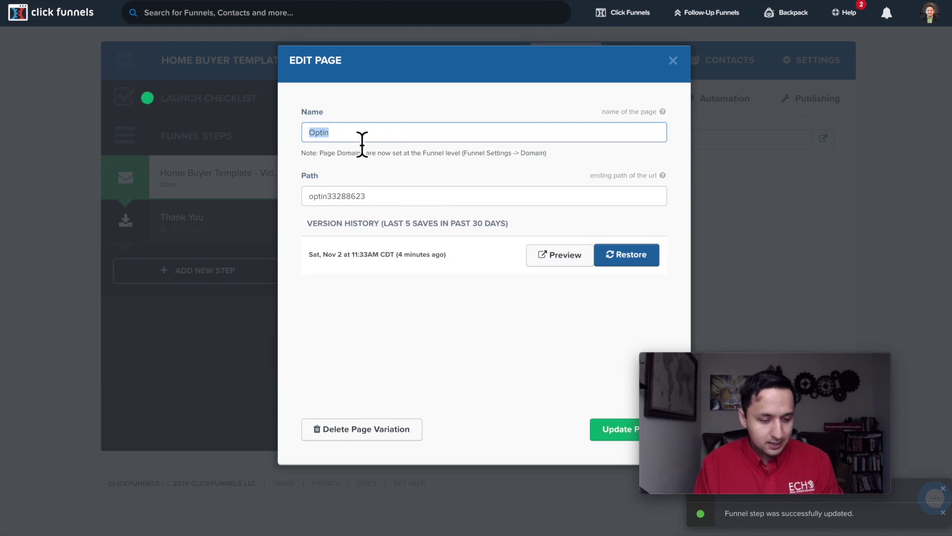
pyautogui.hotkey('ctrl', 'v')
pyautogui.doubleClick(389, 199)
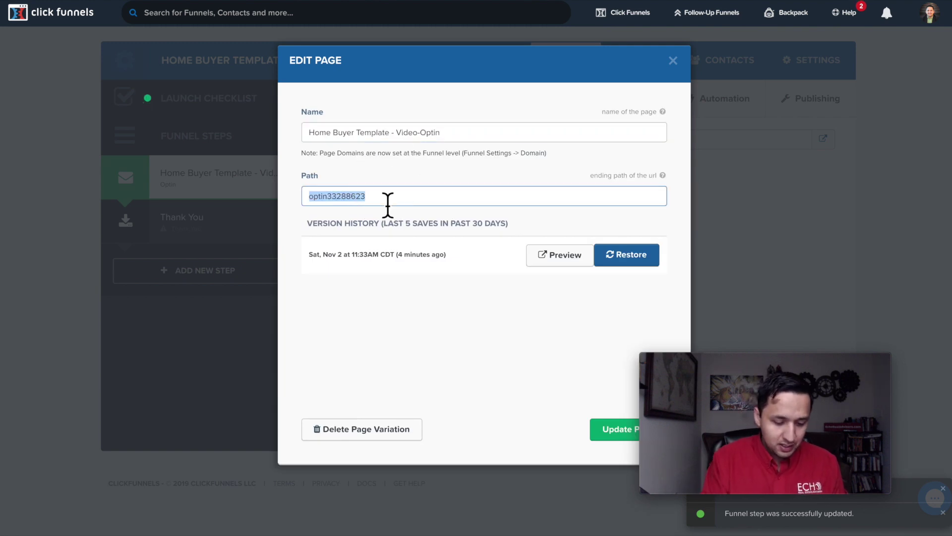
pyautogui.hotkey('ctrl', 'v')
pyautogui.click(609, 429)
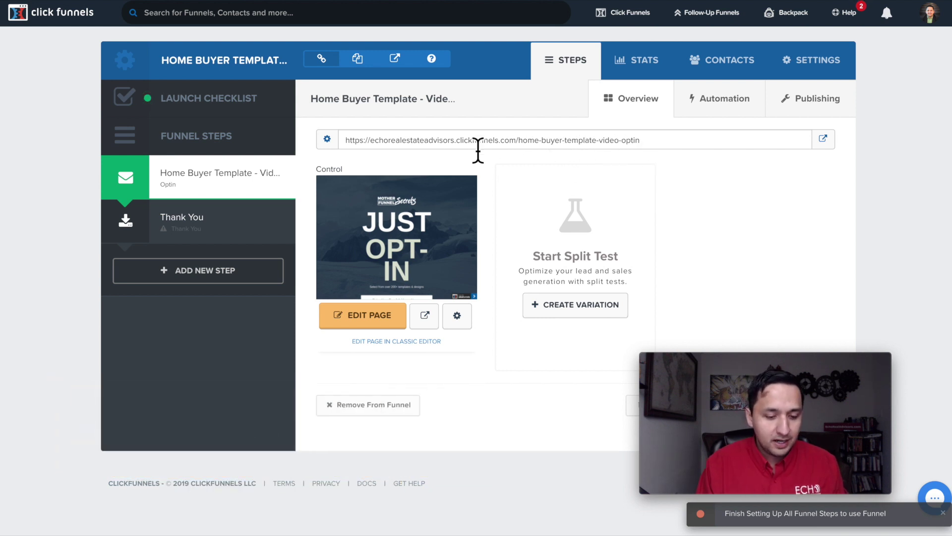
# Apply the "Thanks! Grab your Video" template, Mother Funnel Vintage Squeeze - 4, to the Thank You step.
pyautogui.click(191, 220)
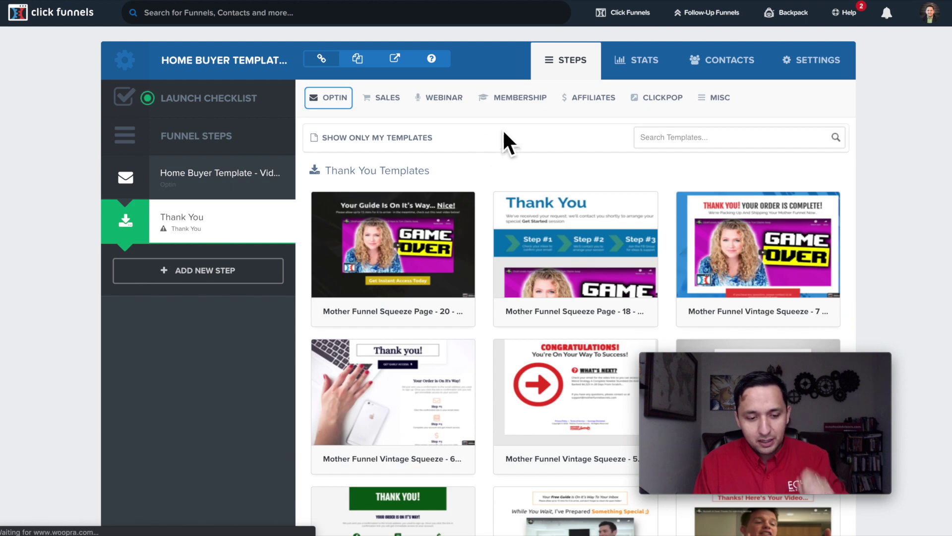
pyautogui.scroll(-5, 543, 240)
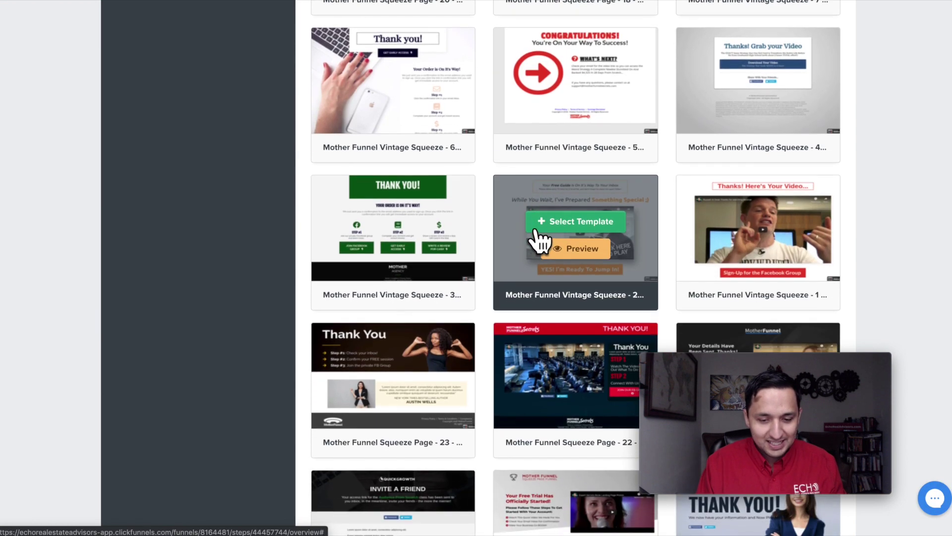
pyautogui.click(772, 98)
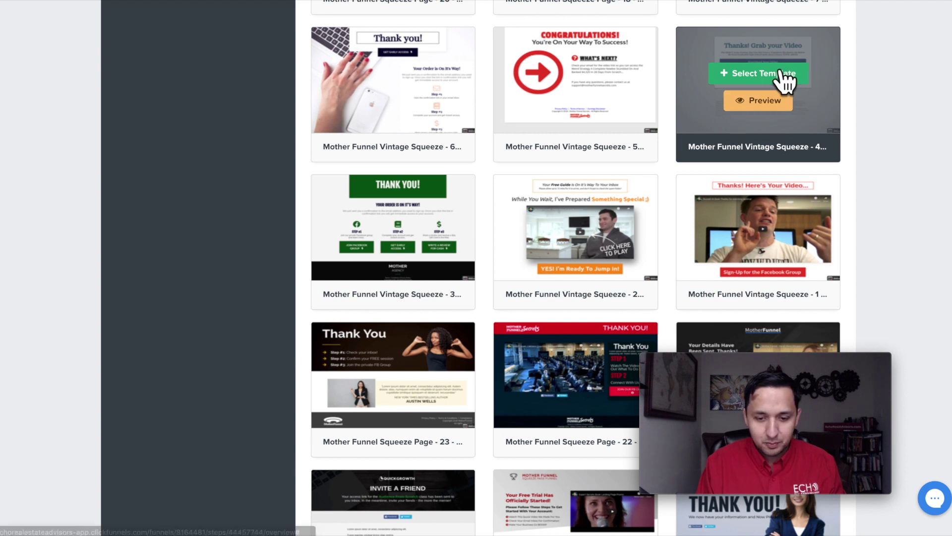
pyautogui.click(785, 79)
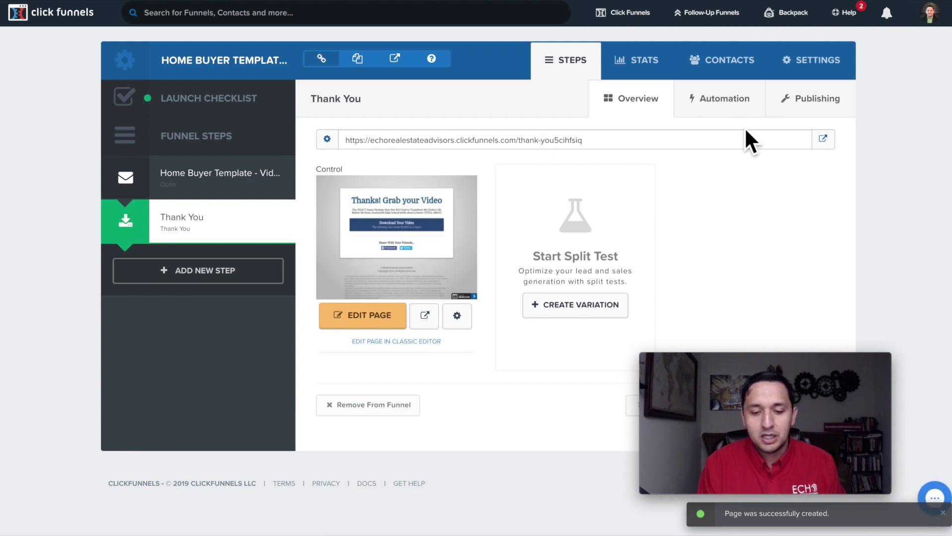
# Change the Thank You step's funnel step name to "Home Buyer Template - Video-Thank You" in its publishing settings.
pyautogui.click(817, 96)
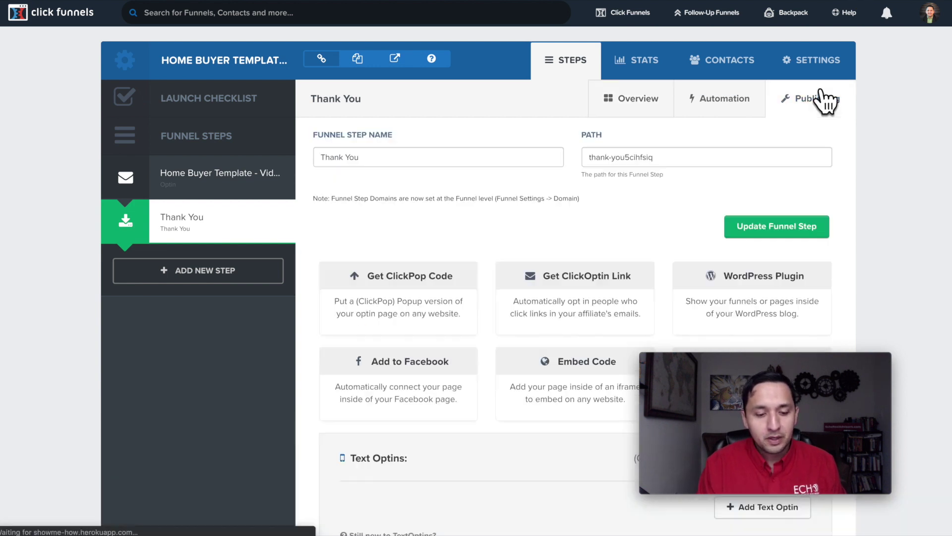
pyautogui.click(405, 157)
pyautogui.hotkey('ctrl', 'a')
pyautogui.write('Home Buyer Template - Video-Opti')
pyautogui.write('Thank You')
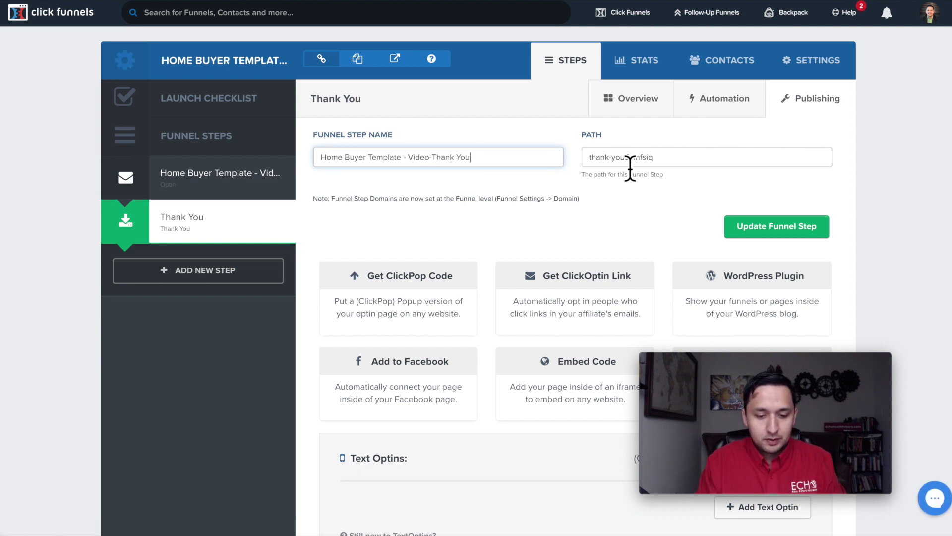
# Reuse the name "Home Buyer Template - Video-Thank You" as the thank-you step's path and update the funnel step.
pyautogui.tripleClick(453, 156)
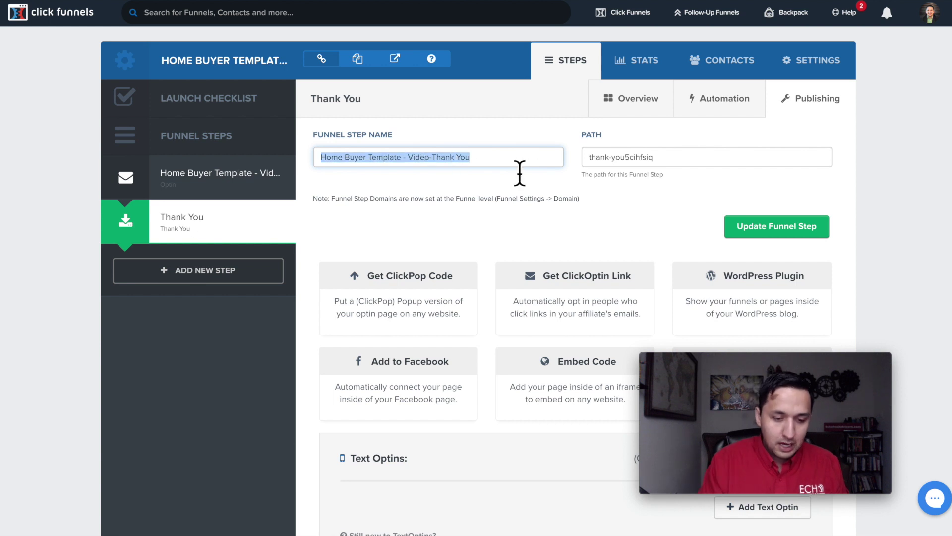
pyautogui.hotkey('ctrl', 'c')
pyautogui.tripleClick(630, 162)
pyautogui.hotkey('ctrl', 'v')
pyautogui.click(748, 225)
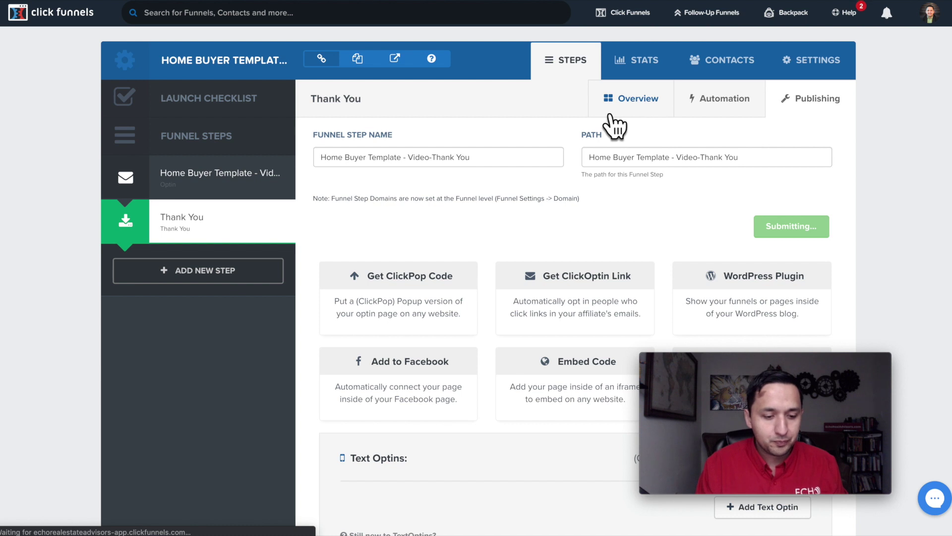
# Open the control page of the Home Buyer Template video optin step in the page editor.
pyautogui.click(610, 115)
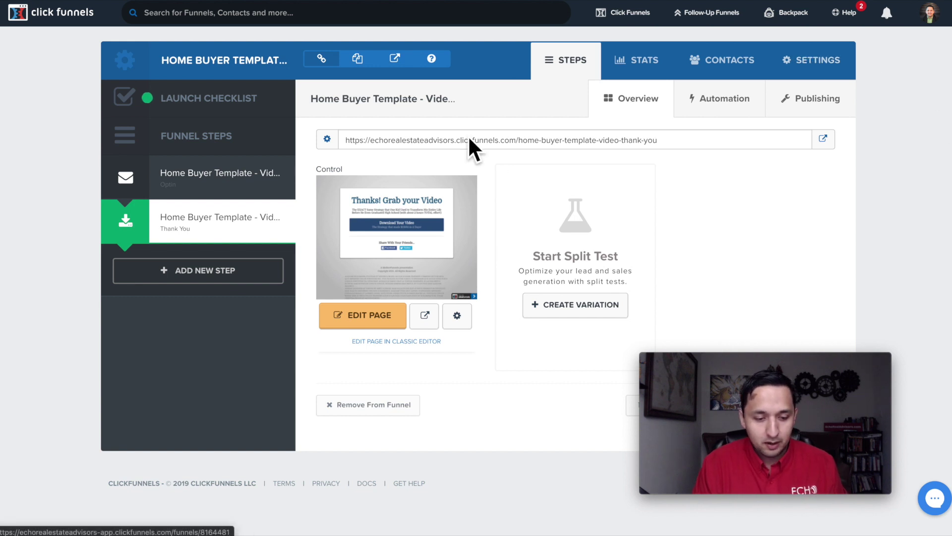
pyautogui.click(171, 179)
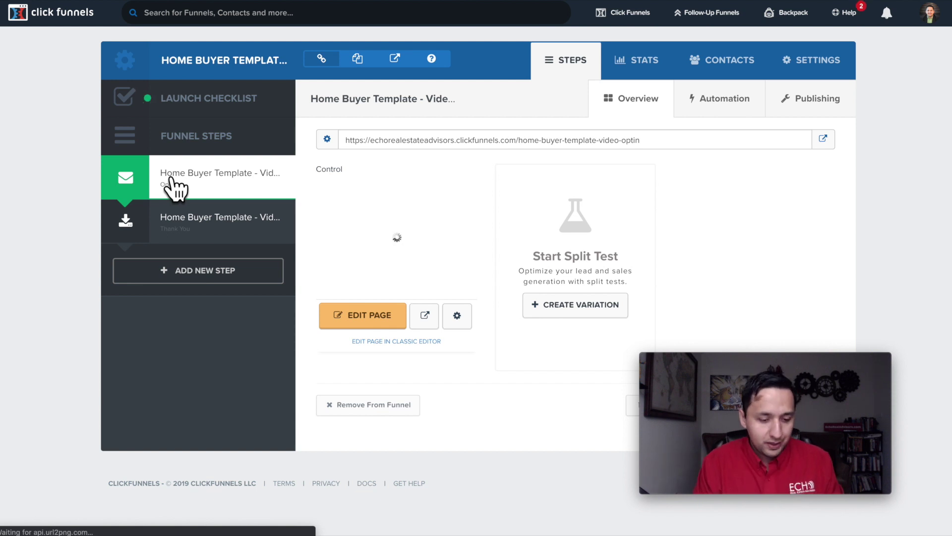
pyautogui.click(381, 320)
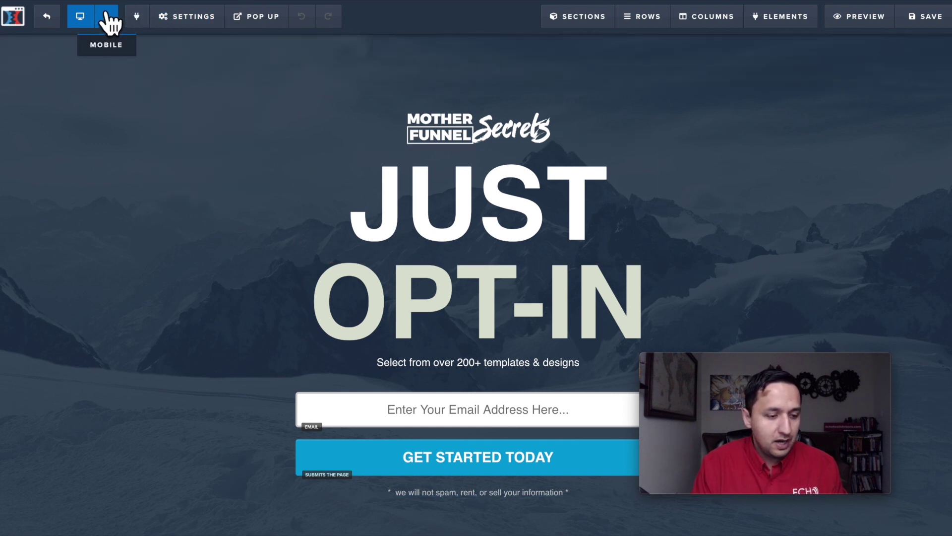
# Preview the optin page's mobile layout from top to bottom and return to the desktop layout.
pyautogui.click(107, 19)
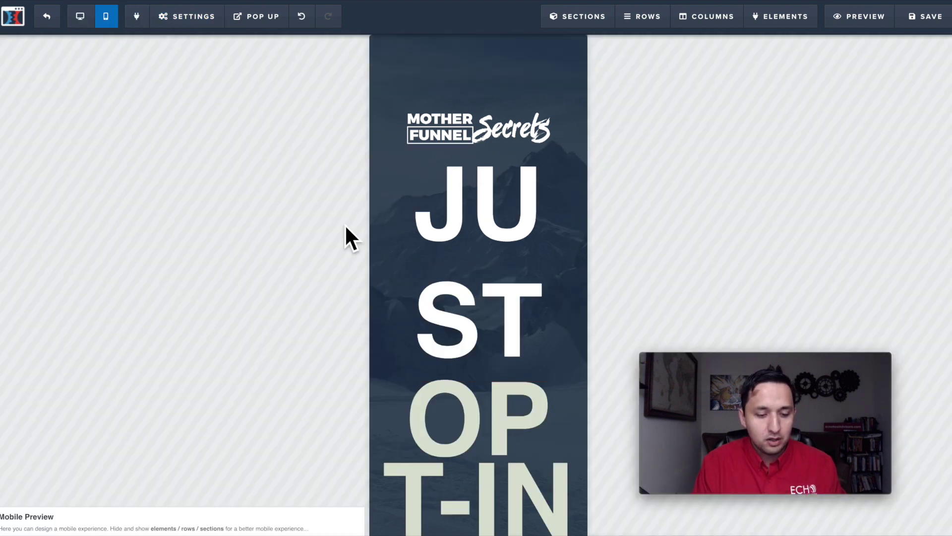
pyautogui.scroll(-8, 425, 244)
pyautogui.scroll(8, 425, 229)
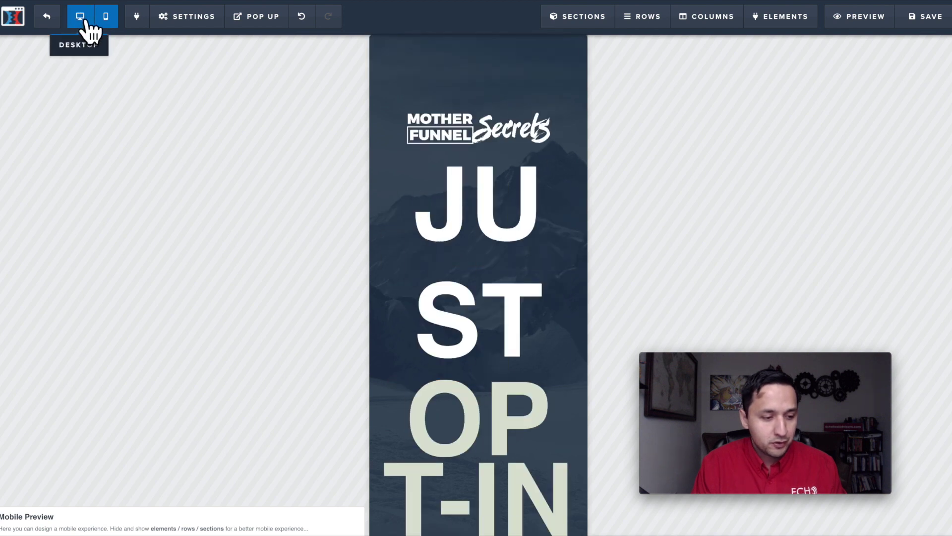
pyautogui.click(91, 24)
# Review the optin page's email integration options for the auto-responder and close them.
pyautogui.click(189, 18)
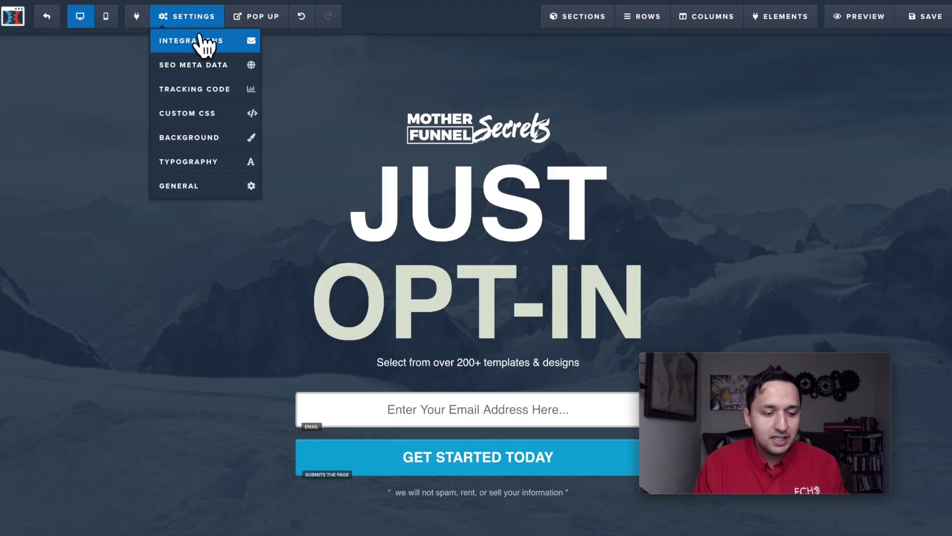
pyautogui.click(204, 42)
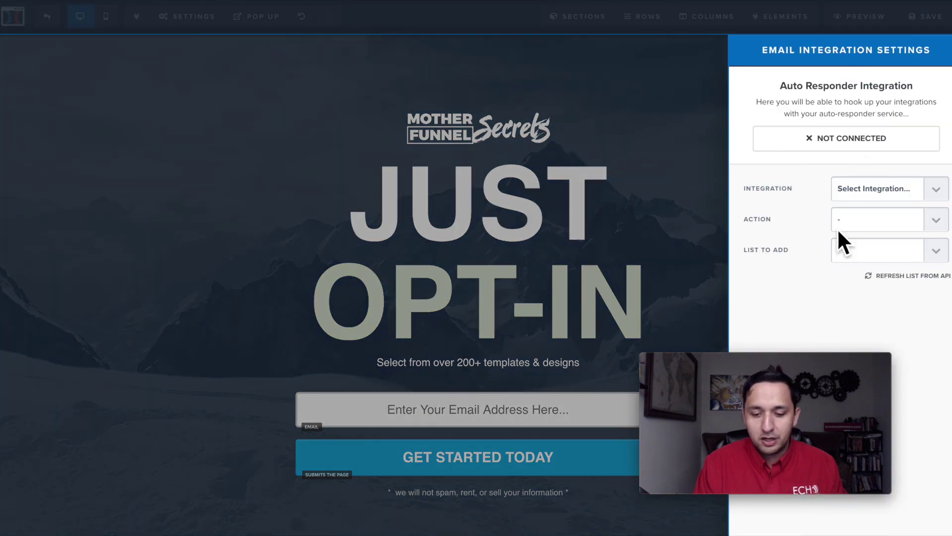
pyautogui.click(174, 75)
# Set the title in the page's SEO meta data to "Home Buyer Optin".
pyautogui.click(201, 16)
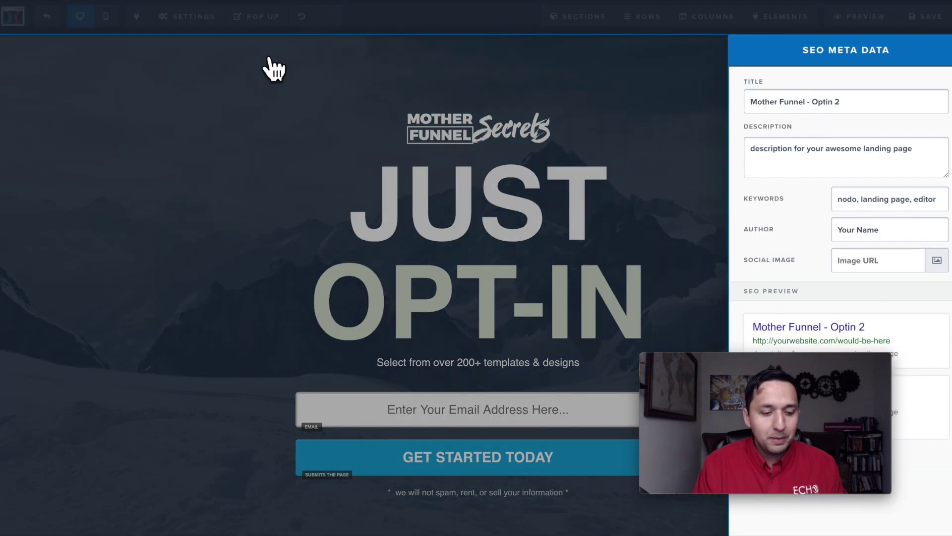
pyautogui.tripleClick(818, 107)
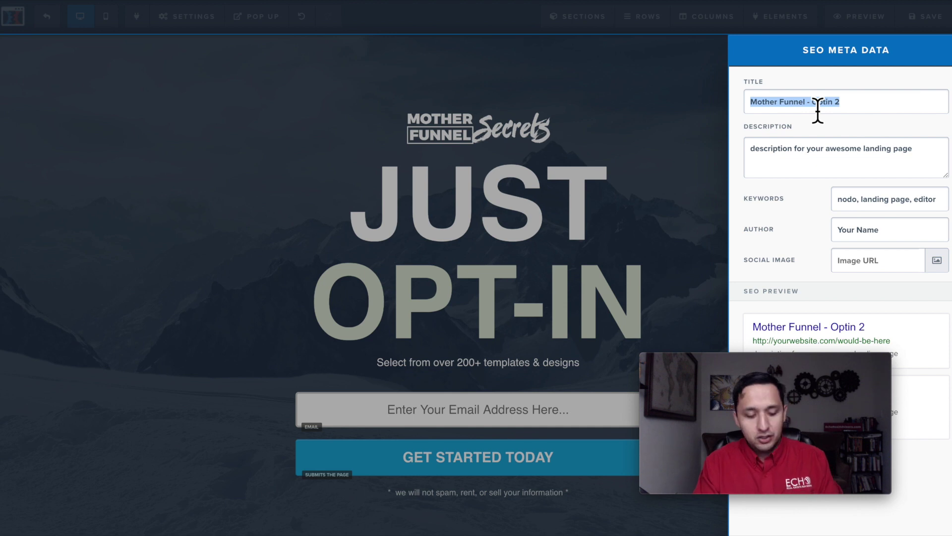
pyautogui.write('Hom')
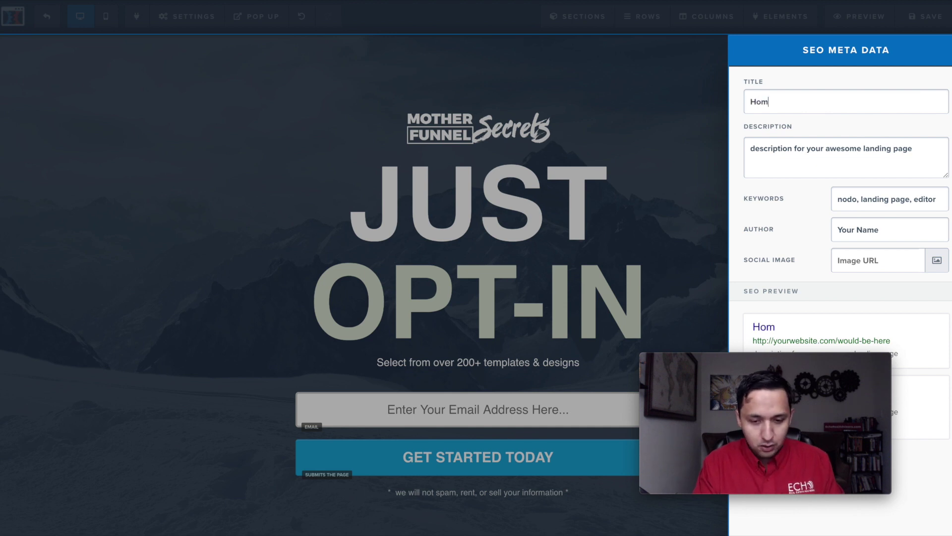
pyautogui.write('e Buyer Optin')
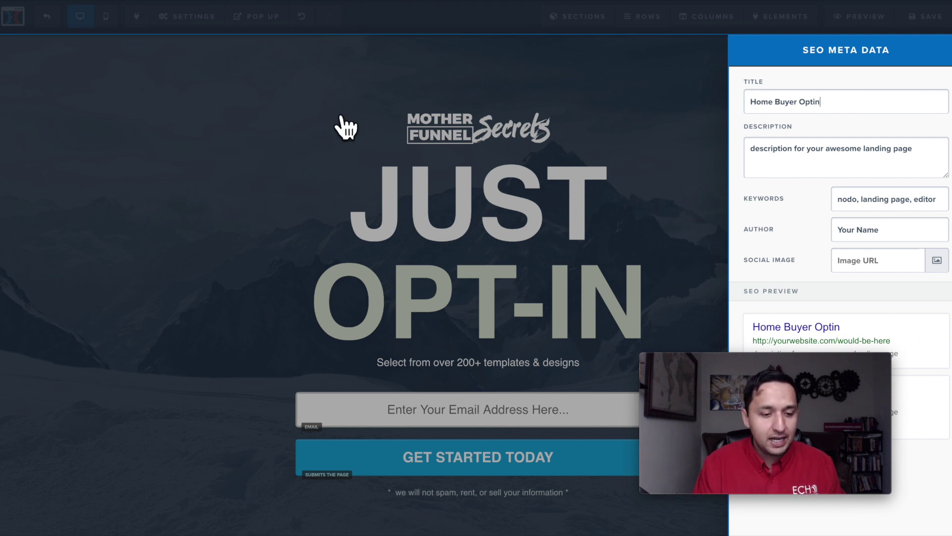
pyautogui.click(366, 104)
# Check the page's header tracking code editor and close it without adding code.
pyautogui.click(187, 16)
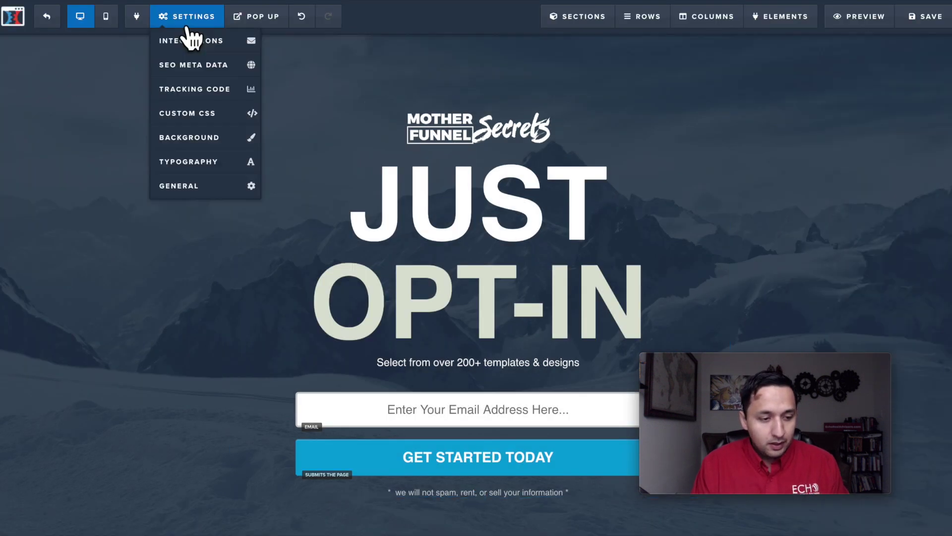
pyautogui.click(204, 90)
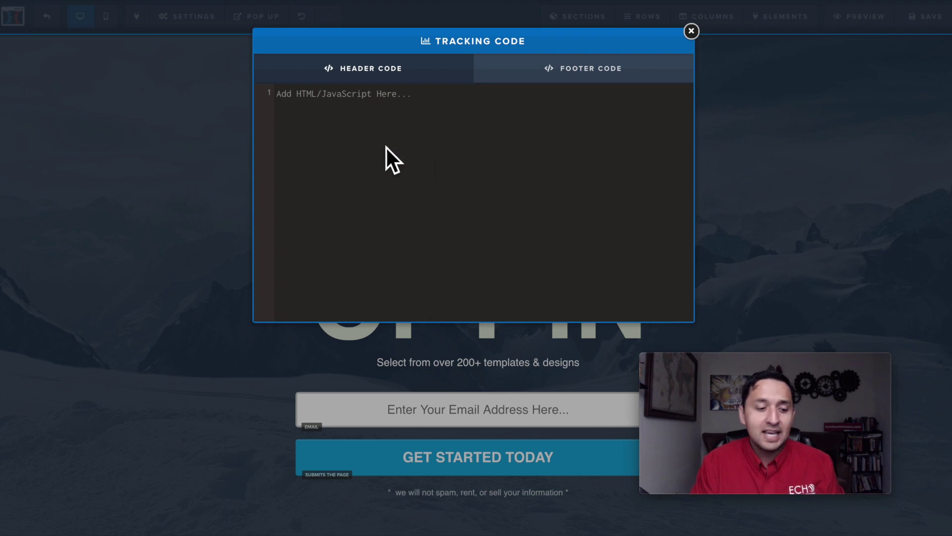
pyautogui.click(345, 134)
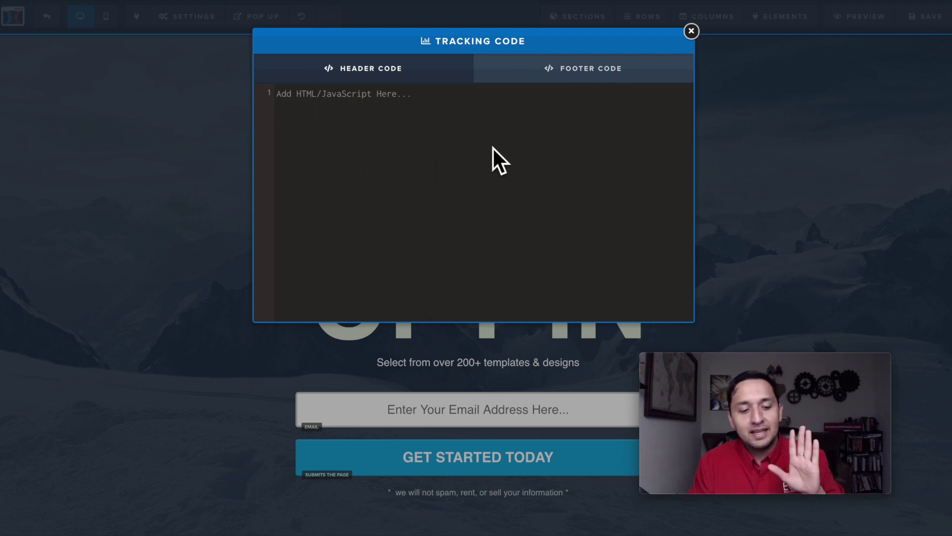
pyautogui.click(691, 31)
# Inspect the custom CSS included with the optin page and close the editor.
pyautogui.click(201, 22)
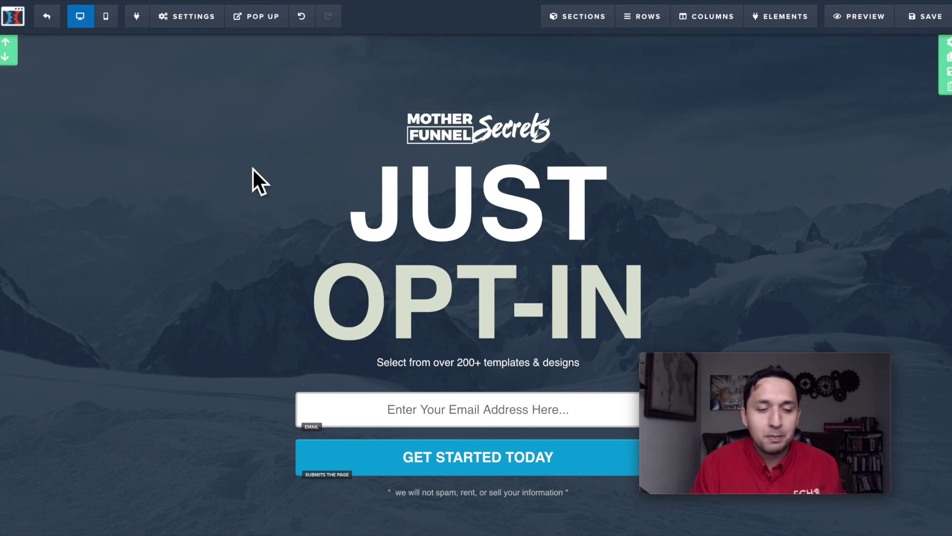
pyautogui.click(197, 22)
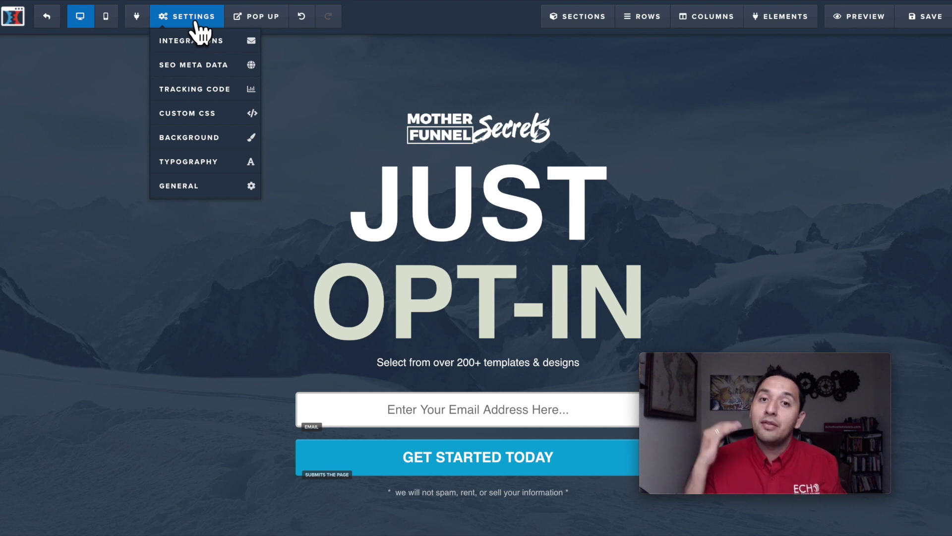
pyautogui.click(219, 122)
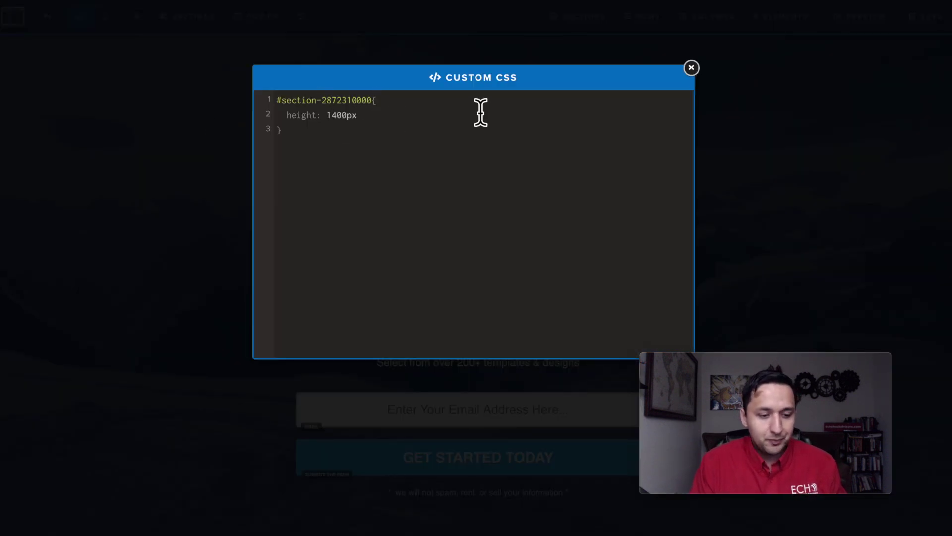
pyautogui.click(692, 68)
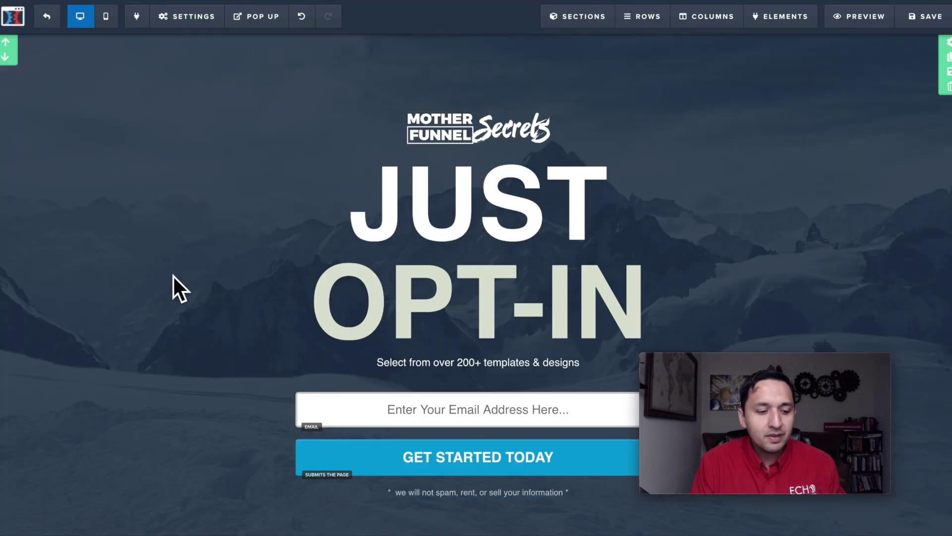
# Delete all of the page's custom CSS, including the 1400px section height rule.
pyautogui.click(196, 15)
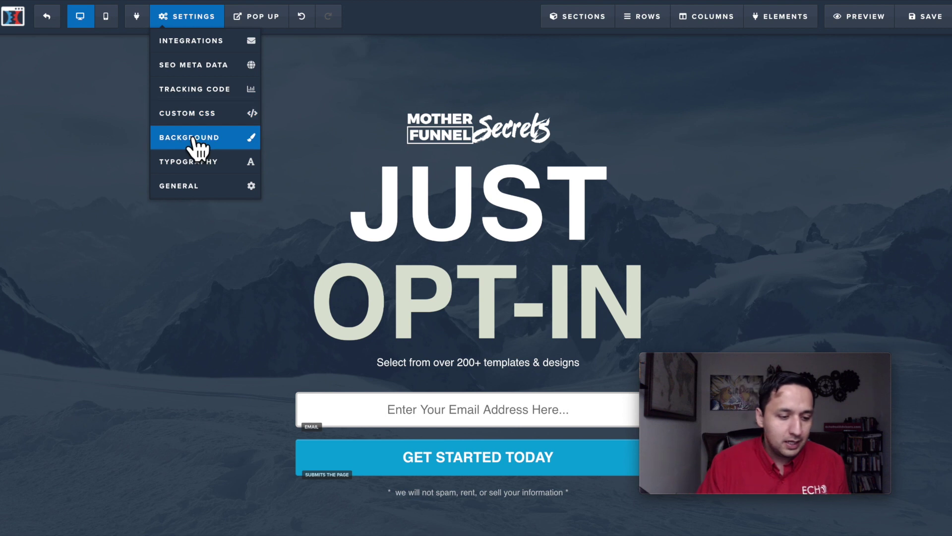
pyautogui.moveTo(201, 12)
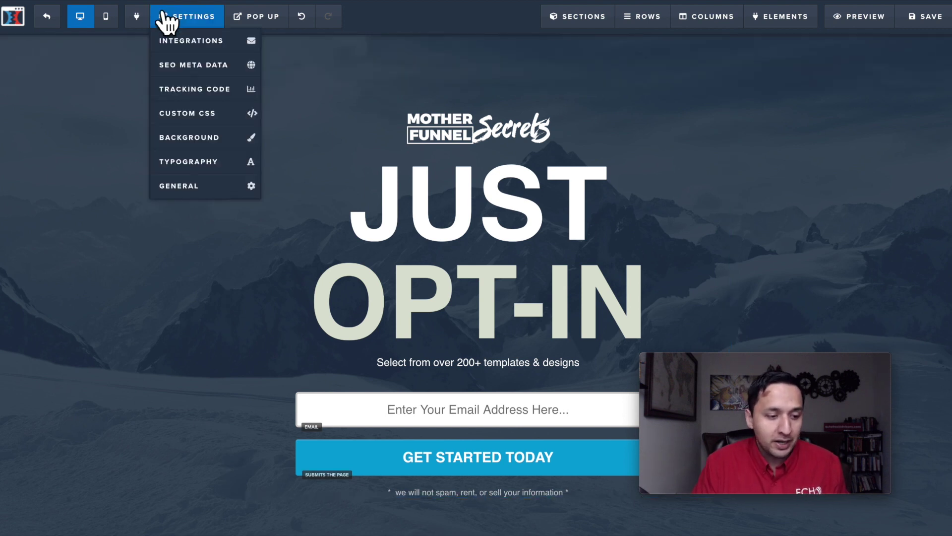
pyautogui.click(186, 114)
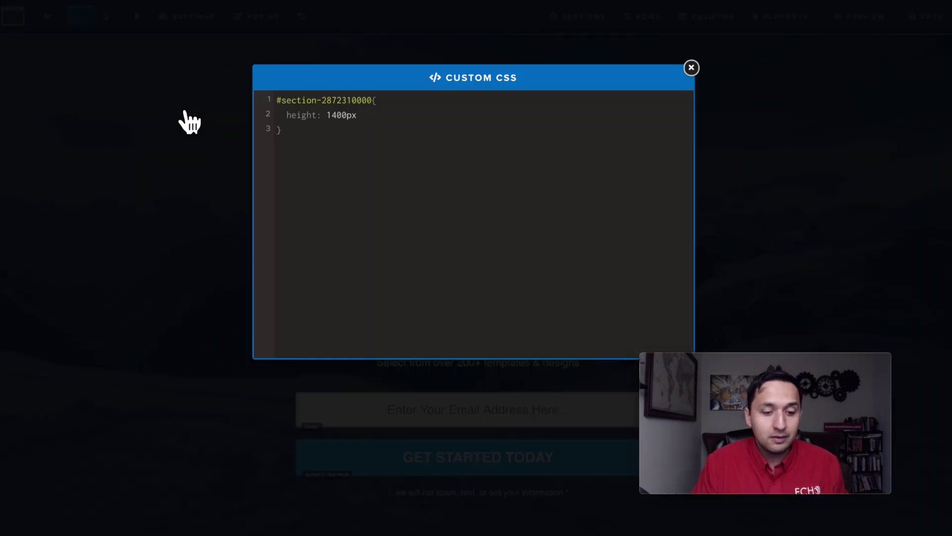
pyautogui.hotkey('ctrl', 'a')
pyautogui.press('BackSpace')
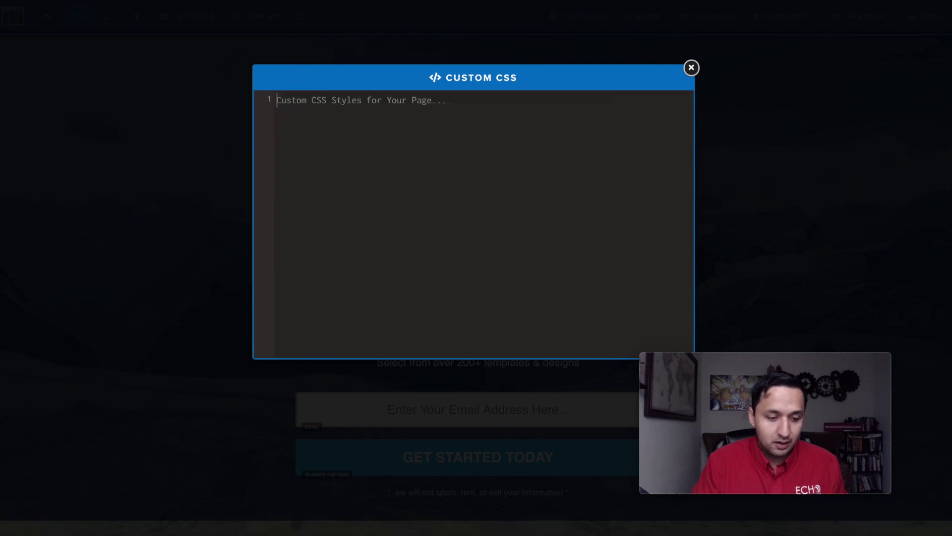
pyautogui.click(762, 149)
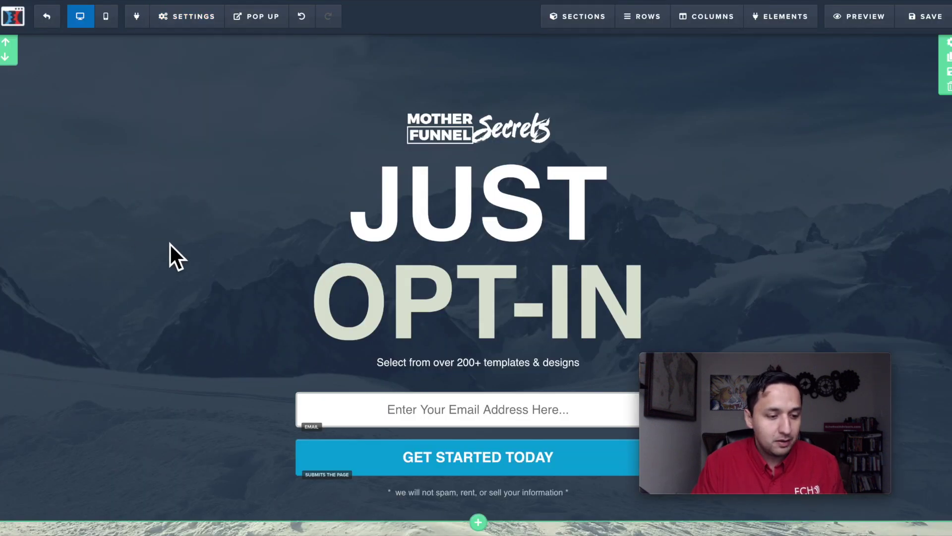
# Replace the page's background image with the brick house photo from the uploaded image library.
pyautogui.moveTo(184, 16)
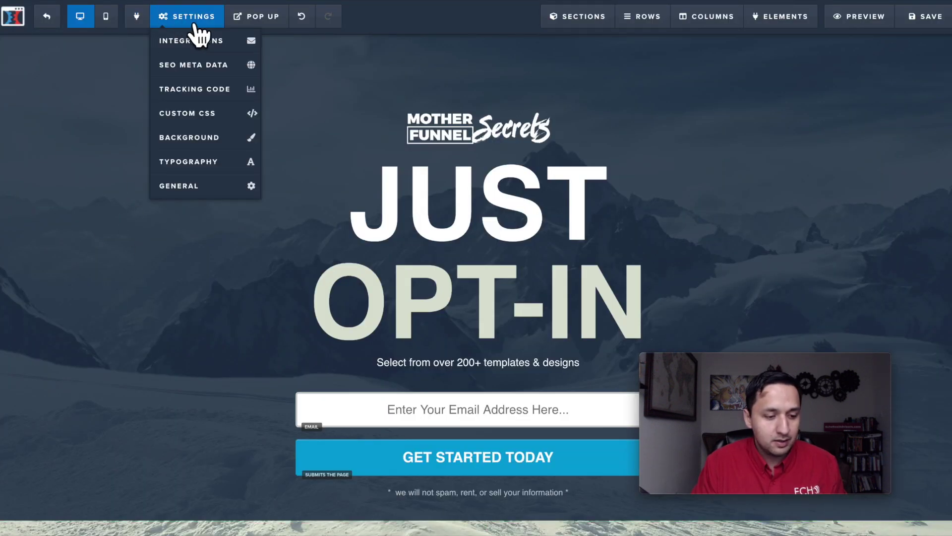
pyautogui.click(183, 141)
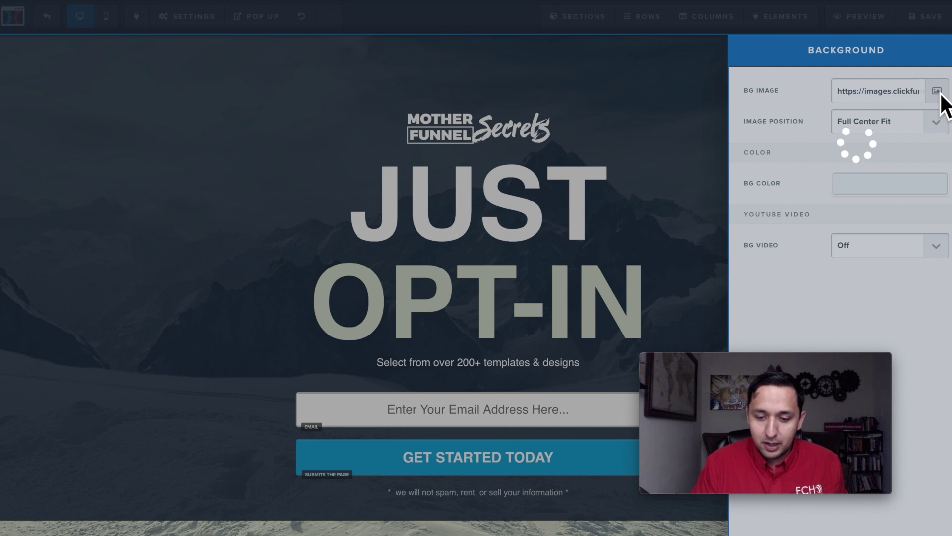
pyautogui.click(937, 92)
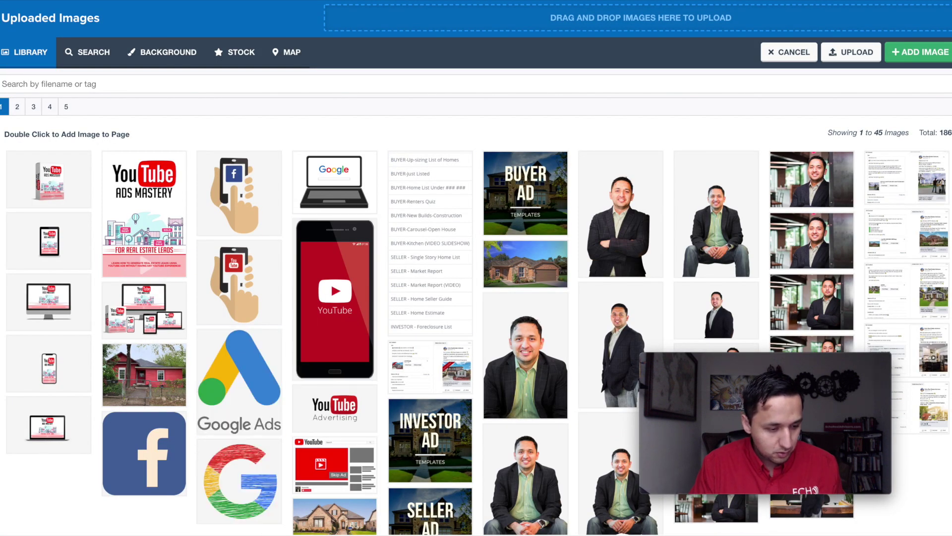
pyautogui.click(627, 228)
pyautogui.scroll(-1, 645, 238)
pyautogui.doubleClick(504, 221)
pyautogui.click(228, 242)
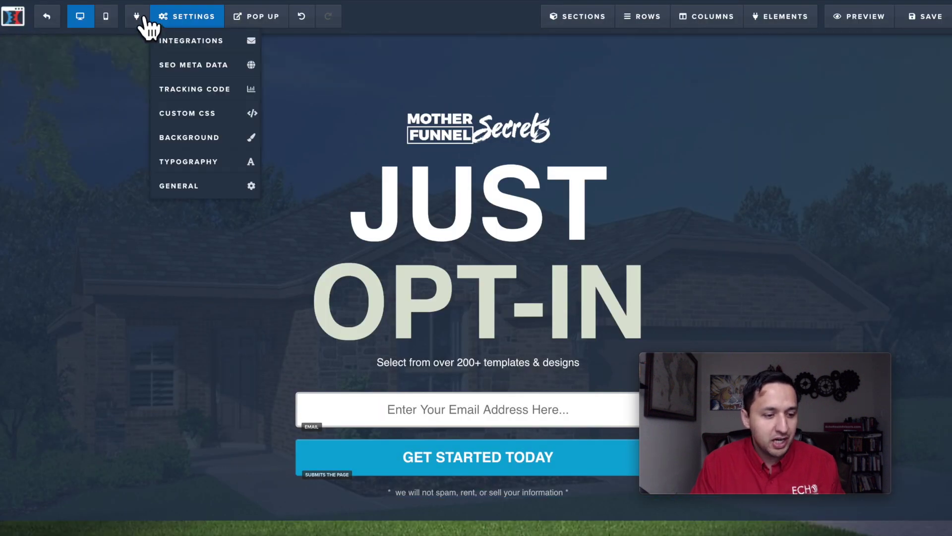
# Review the page's typography settings for fonts, text color and link color, and close them.
pyautogui.moveTo(191, 17)
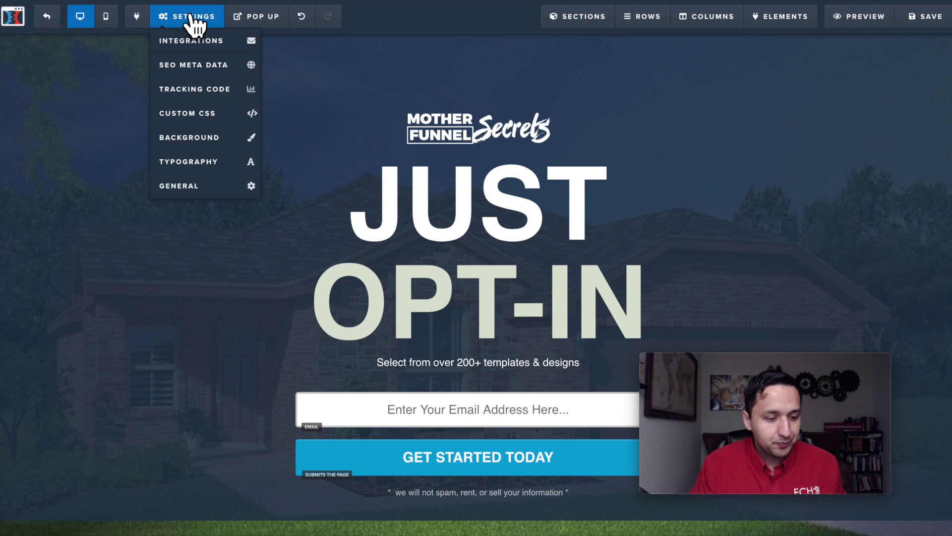
pyautogui.click(218, 164)
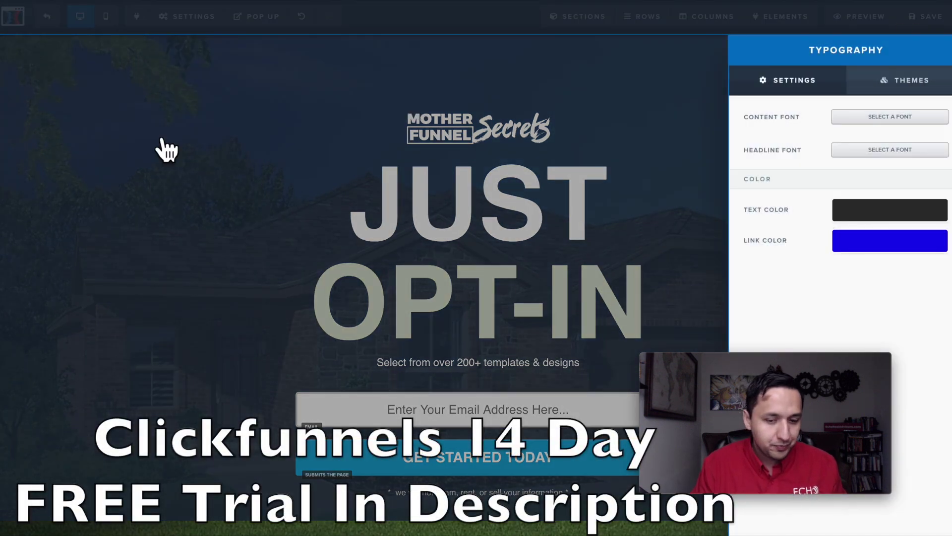
pyautogui.click(166, 148)
# Set the affiliate badge to Hide in the page's general settings.
pyautogui.click(196, 22)
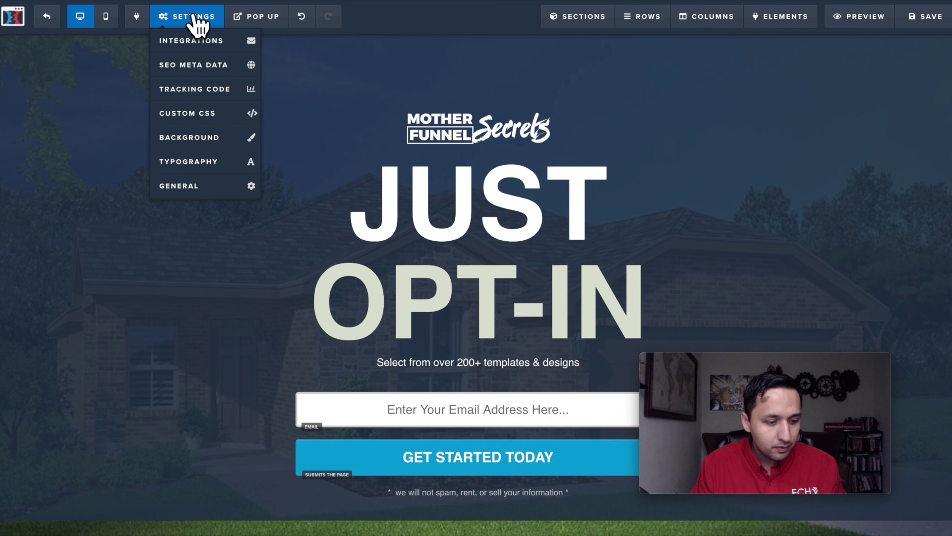
pyautogui.click(184, 187)
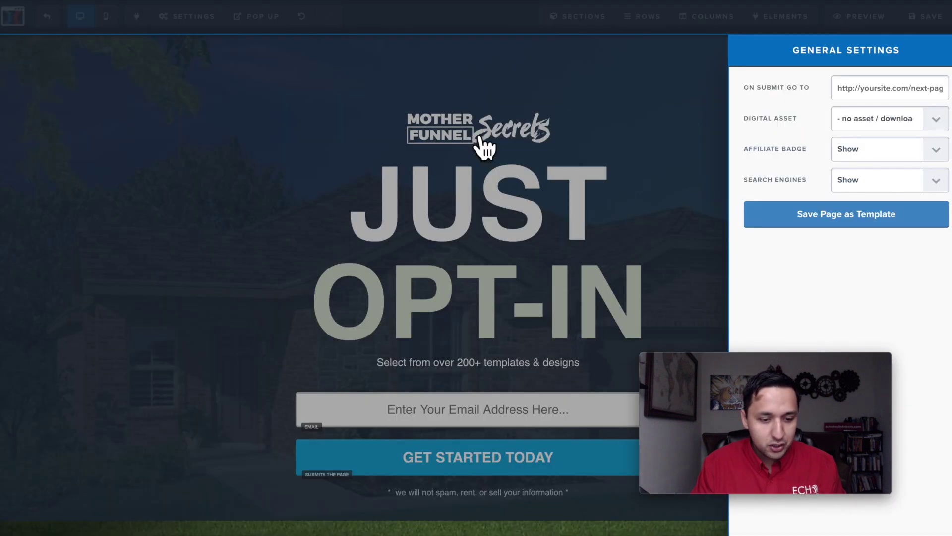
pyautogui.click(935, 150)
pyautogui.click(876, 149)
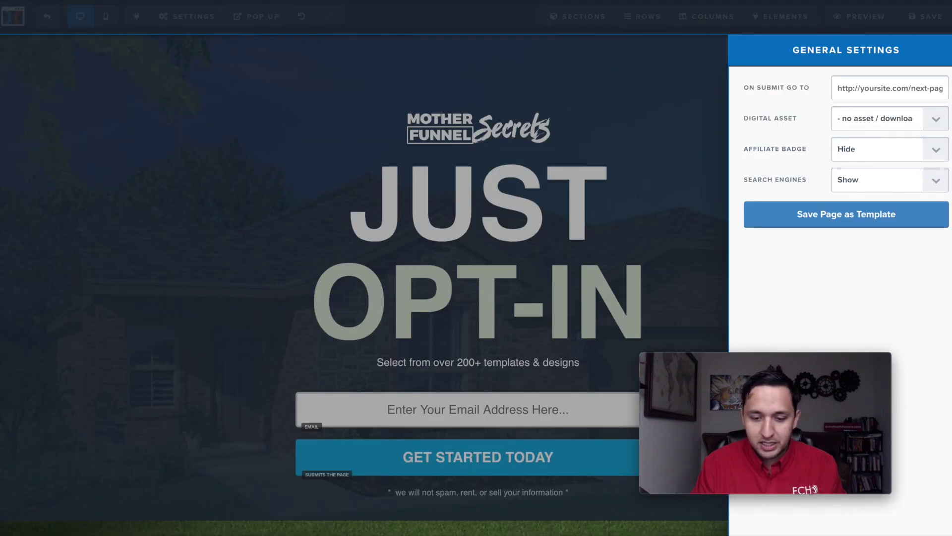
pyautogui.click(623, 128)
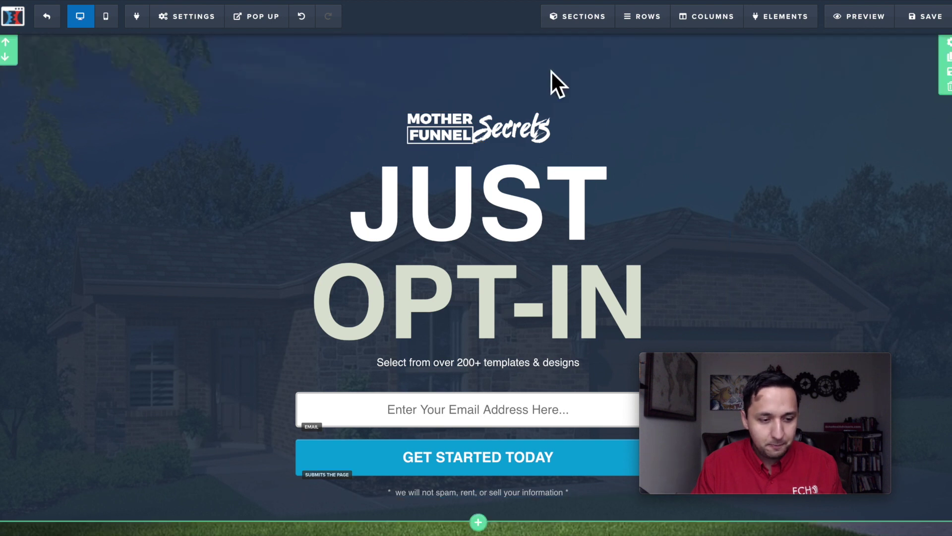
# Show the optin page's pop-up in the editor.
pyautogui.click(268, 23)
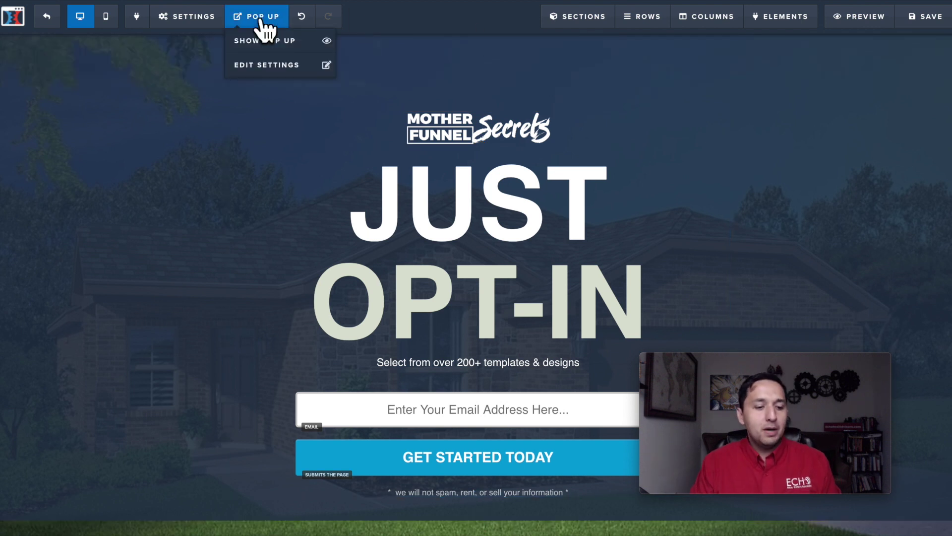
pyautogui.click(269, 40)
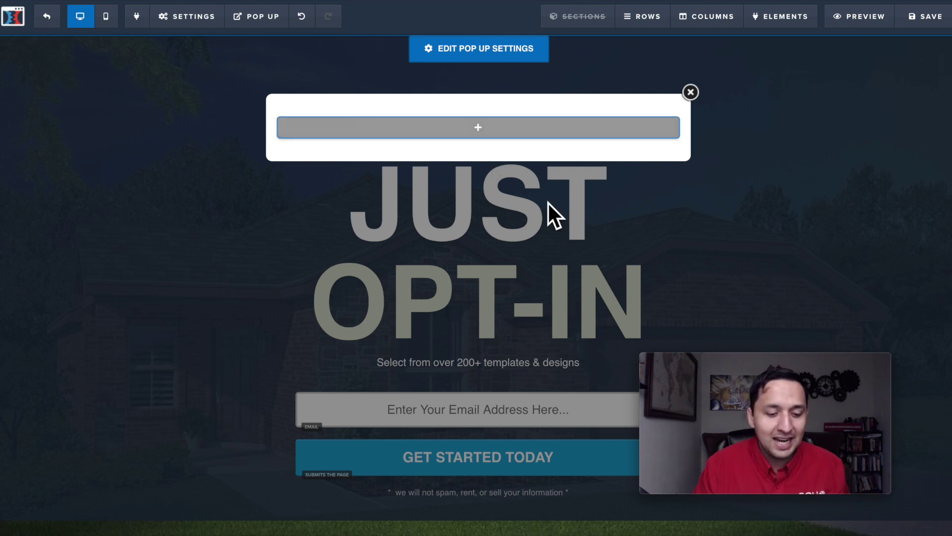
# Close the optin page's pop-up.
pyautogui.click(690, 93)
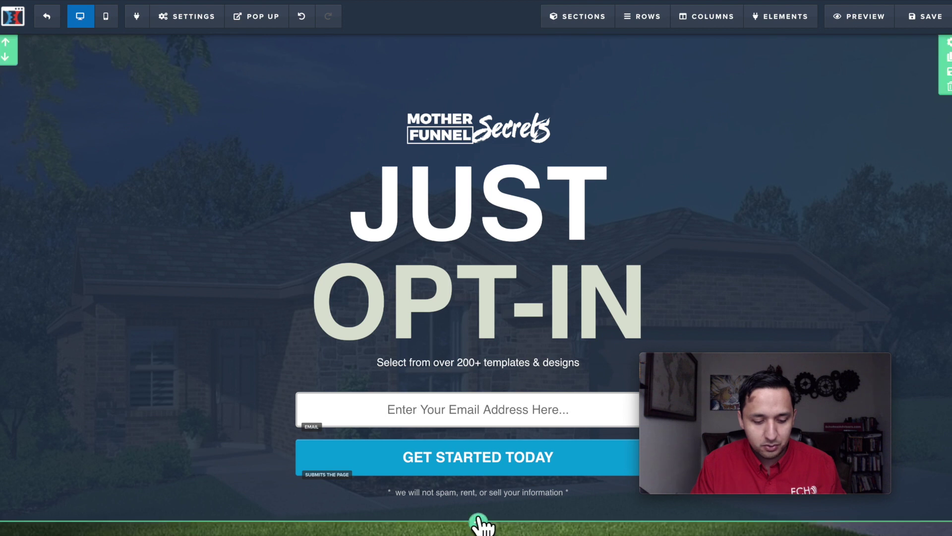
# Add a full-width section, move it above the opt-in section and give it a three-column row.
pyautogui.click(476, 523)
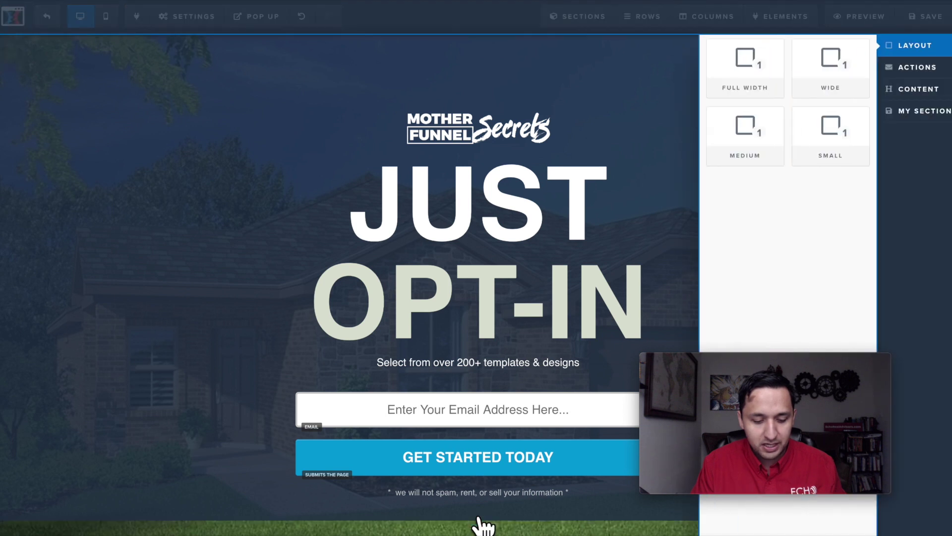
pyautogui.click(745, 59)
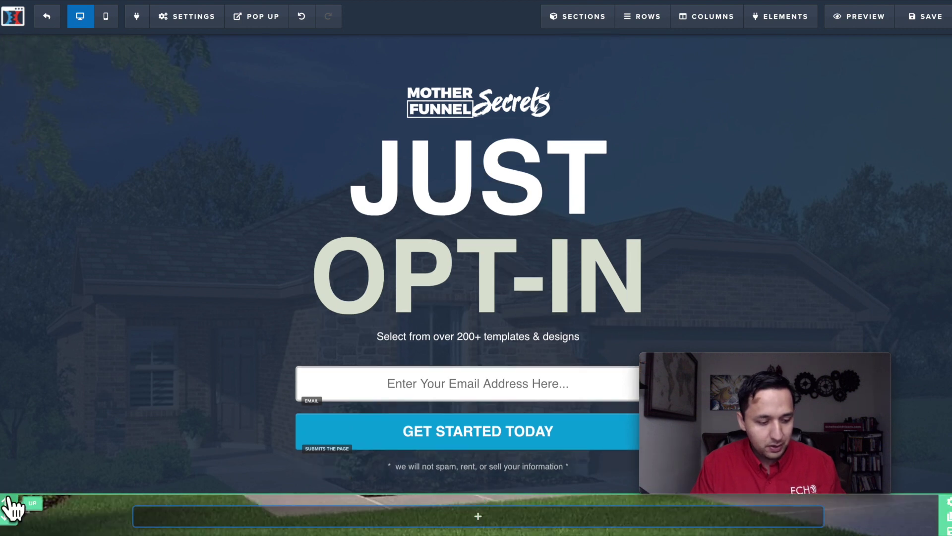
pyautogui.click(7, 502)
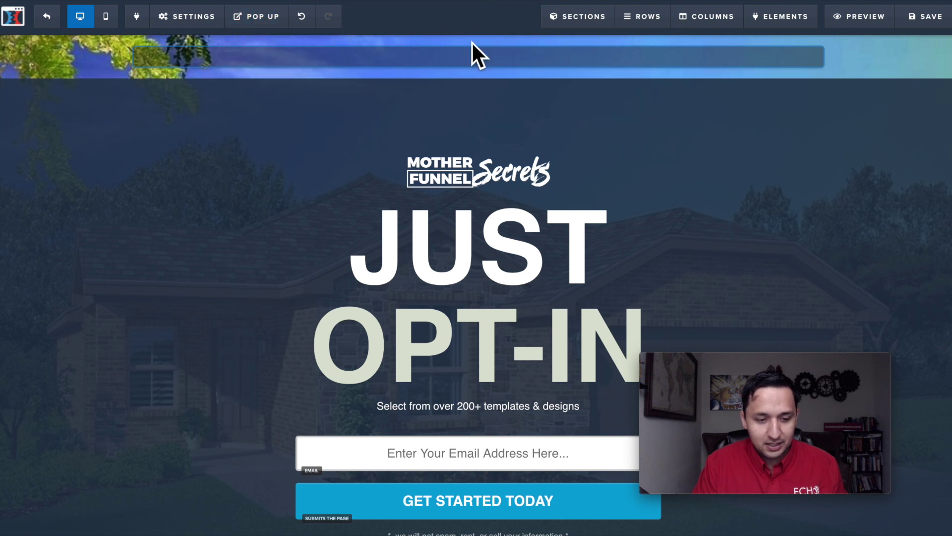
pyautogui.click(467, 60)
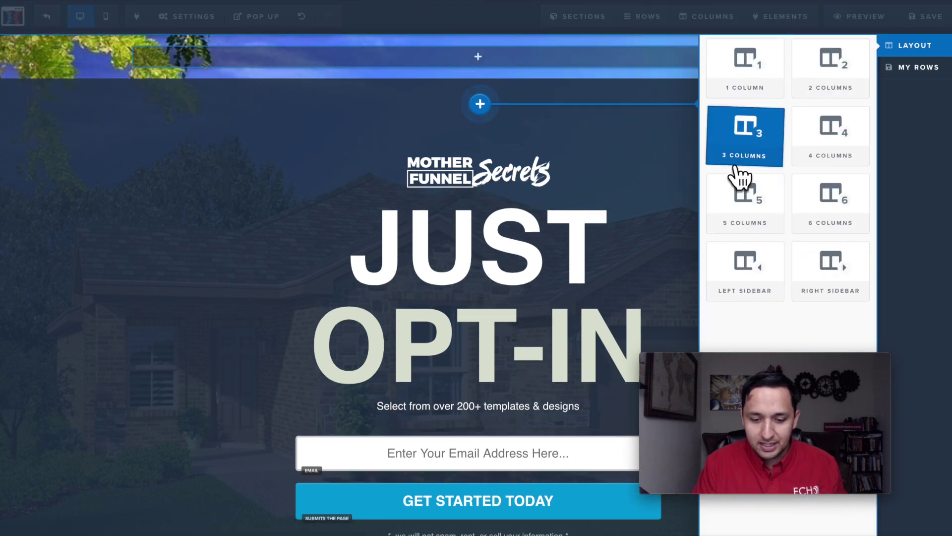
pyautogui.click(780, 142)
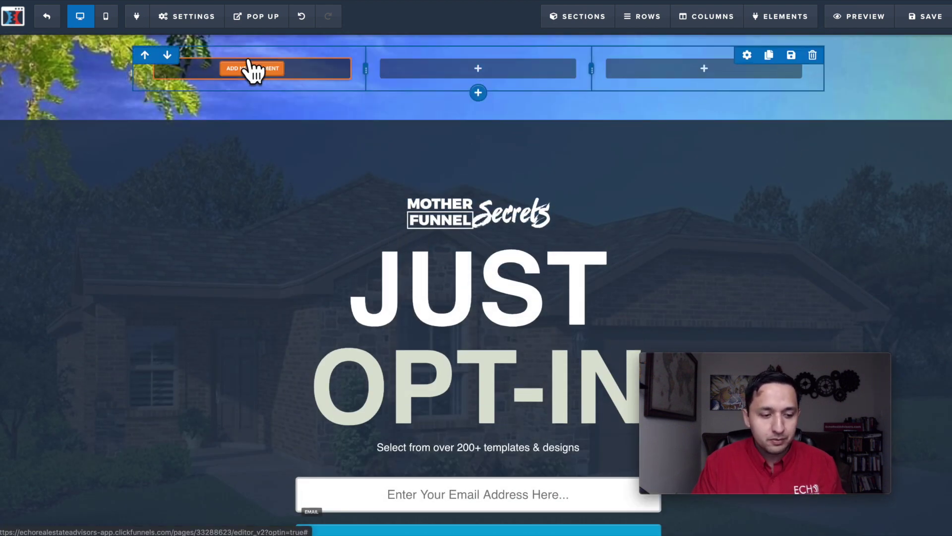
# Add a headline element to the first column of the new three-column row.
pyautogui.click(261, 77)
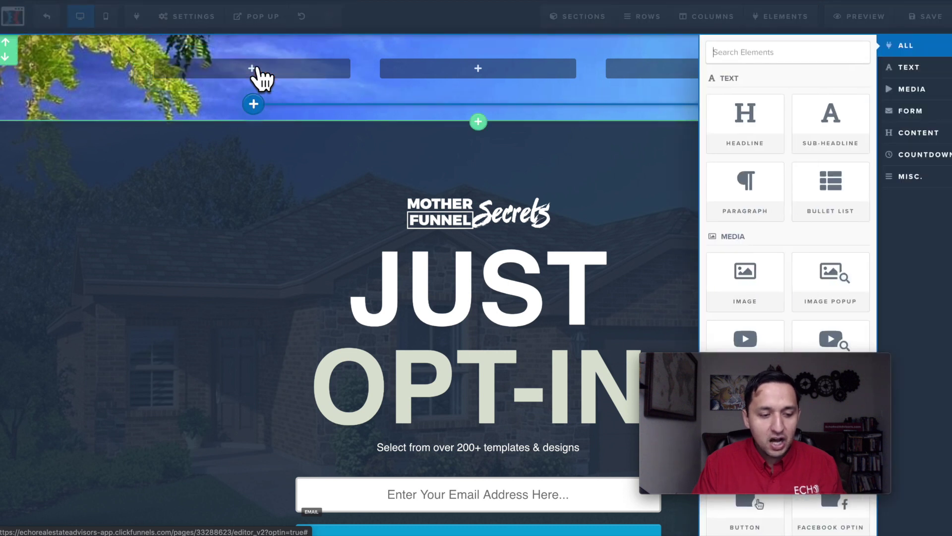
pyautogui.moveTo(755, 139); pyautogui.dragTo(293, 89)
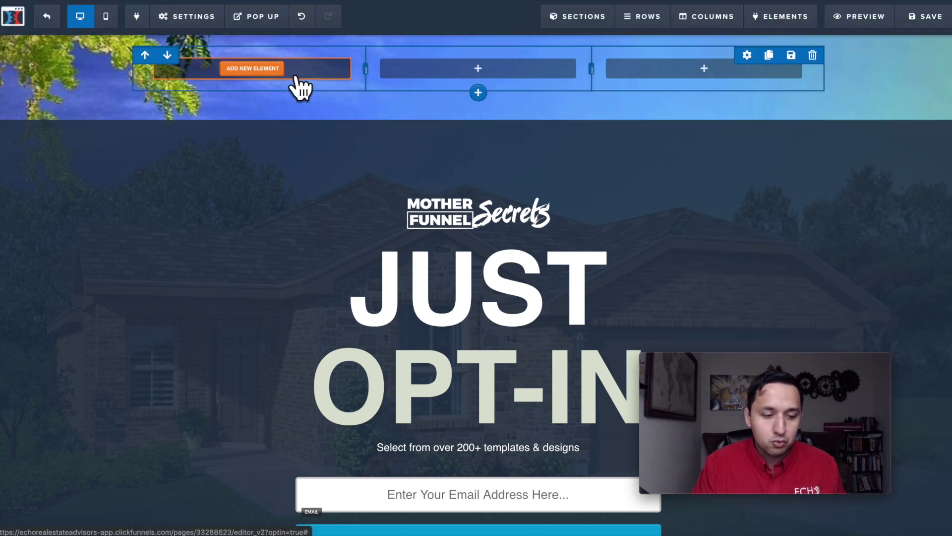
pyautogui.click(240, 77)
pyautogui.click(767, 132)
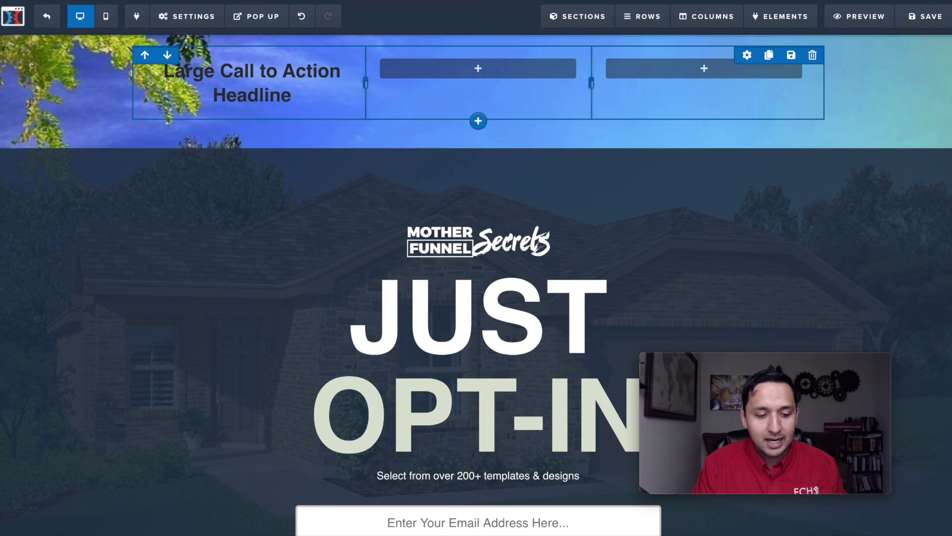
# Add an image element to the middle column and a button element to the last column.
pyautogui.click(477, 69)
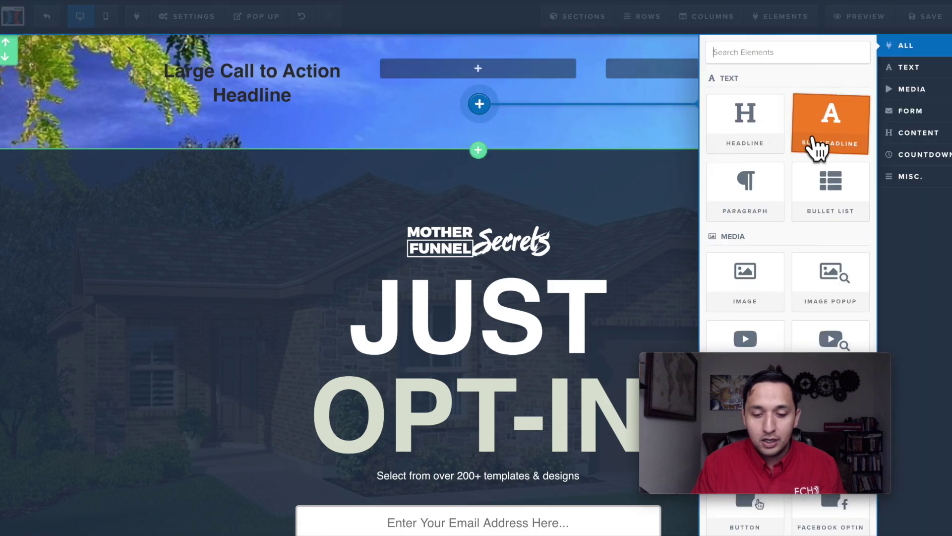
pyautogui.click(752, 286)
pyautogui.click(676, 68)
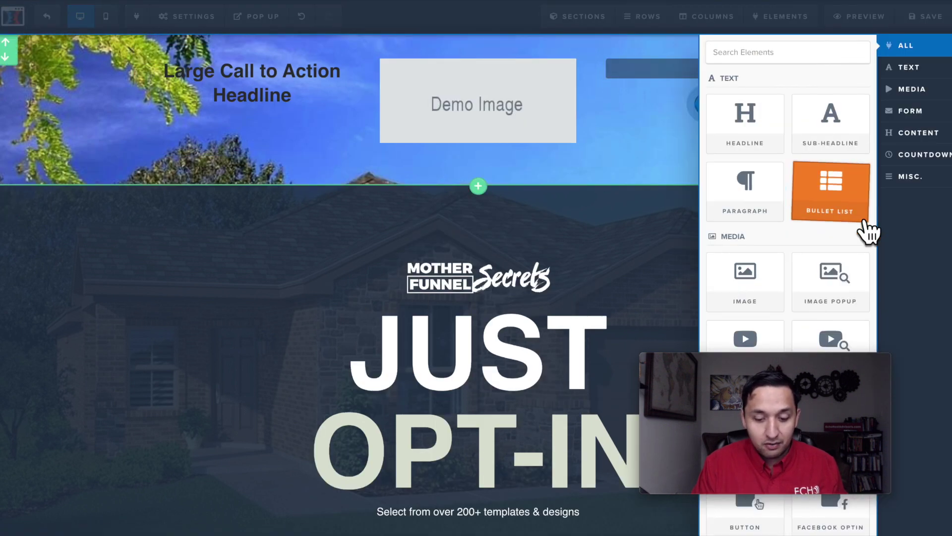
pyautogui.scroll(-5, 869, 228)
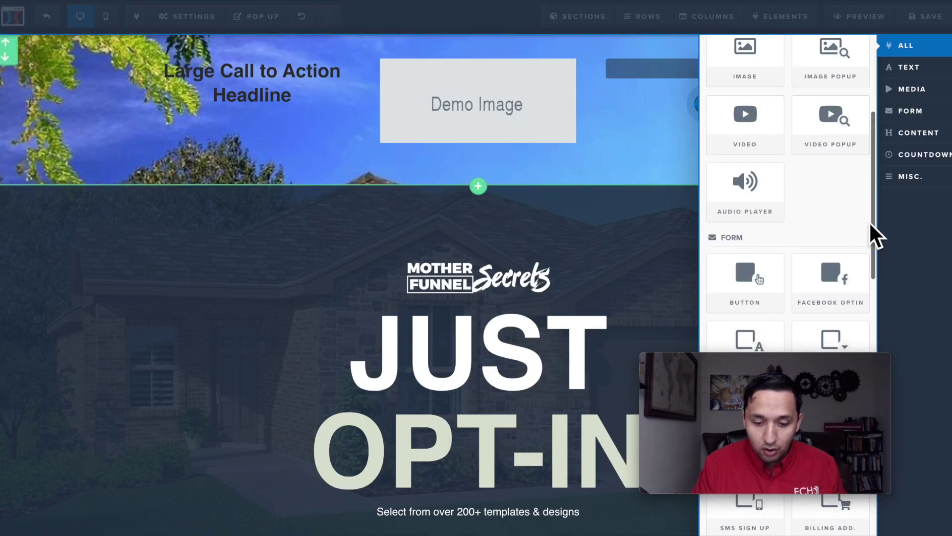
pyautogui.click(755, 290)
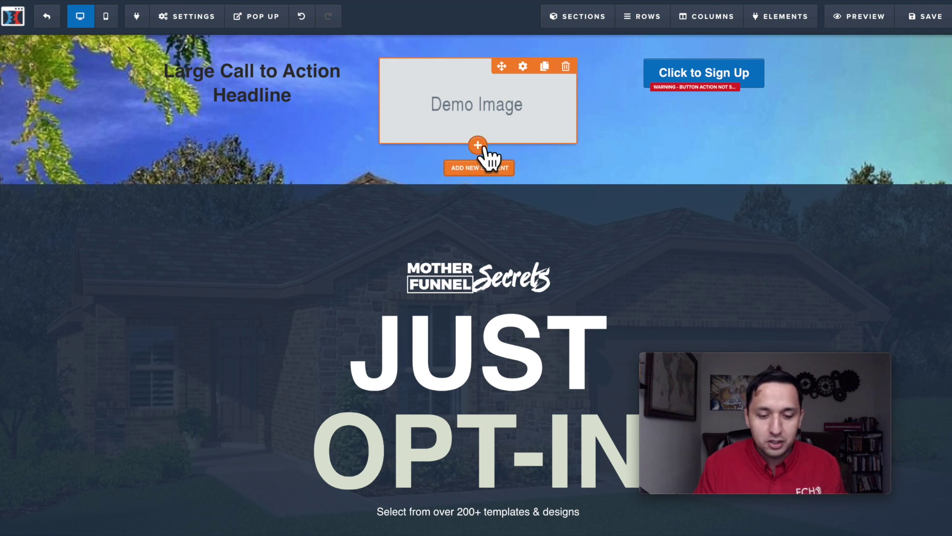
# Browse the form, countdown and content block elements that can be added below the demo image.
pyautogui.click(478, 145)
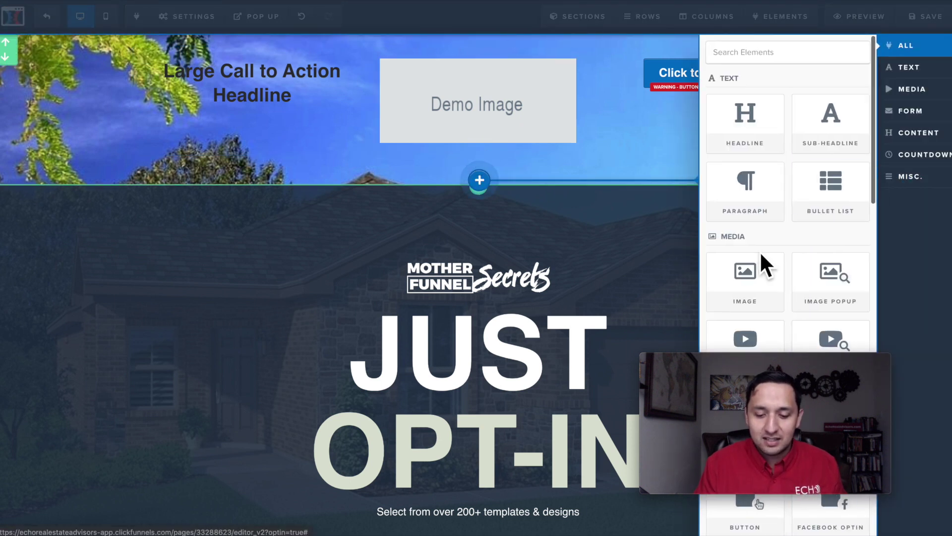
pyautogui.scroll(-5, 760, 251)
pyautogui.scroll(-2, 759, 251)
pyautogui.scroll(6, 760, 253)
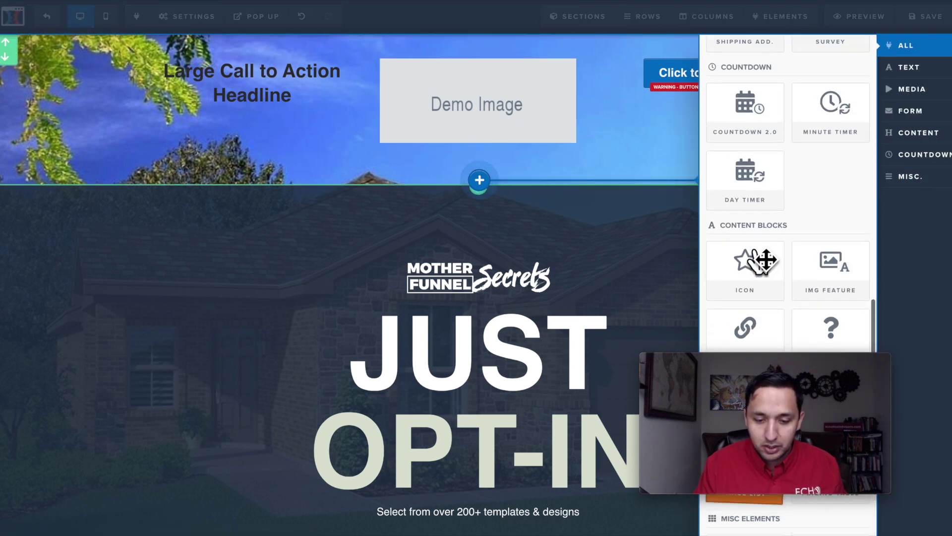
pyautogui.scroll(1, 761, 261)
pyautogui.scroll(7, 759, 253)
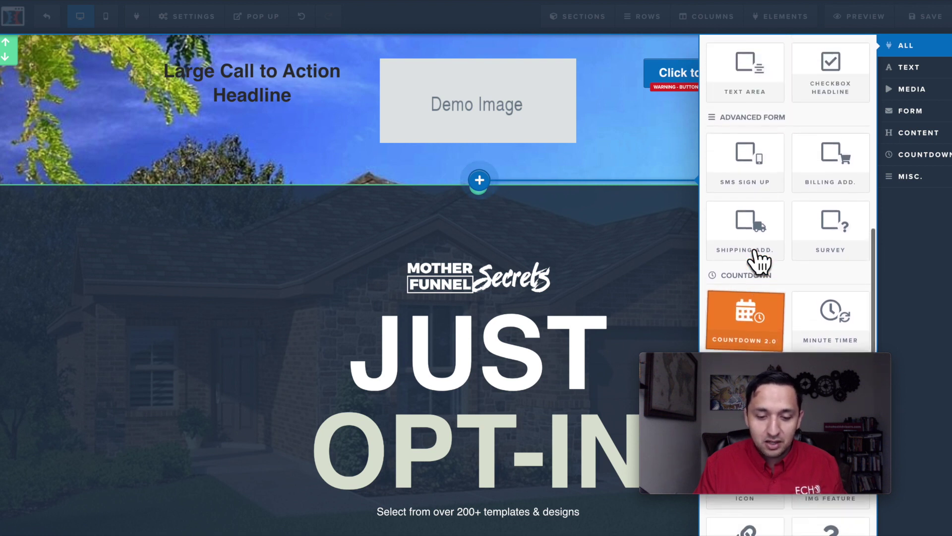
pyautogui.scroll(3, 760, 251)
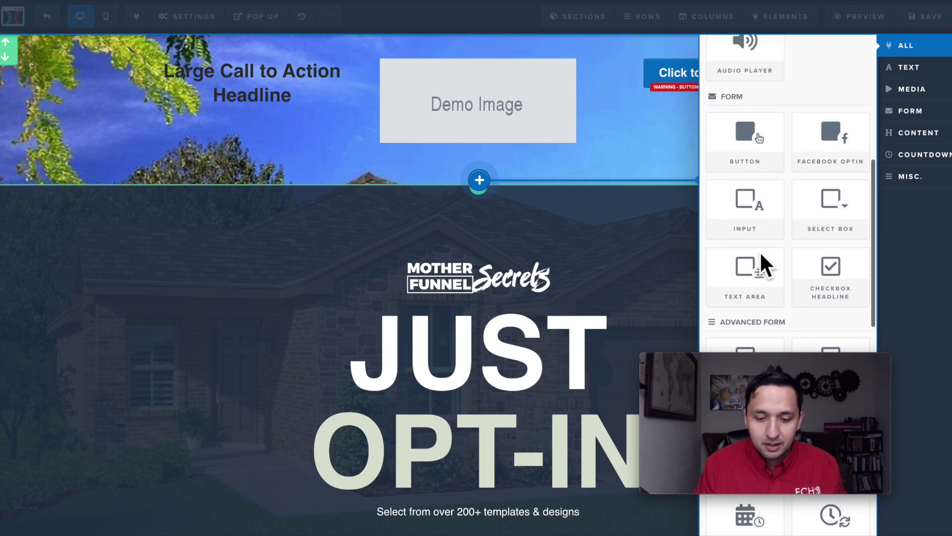
pyautogui.click(131, 335)
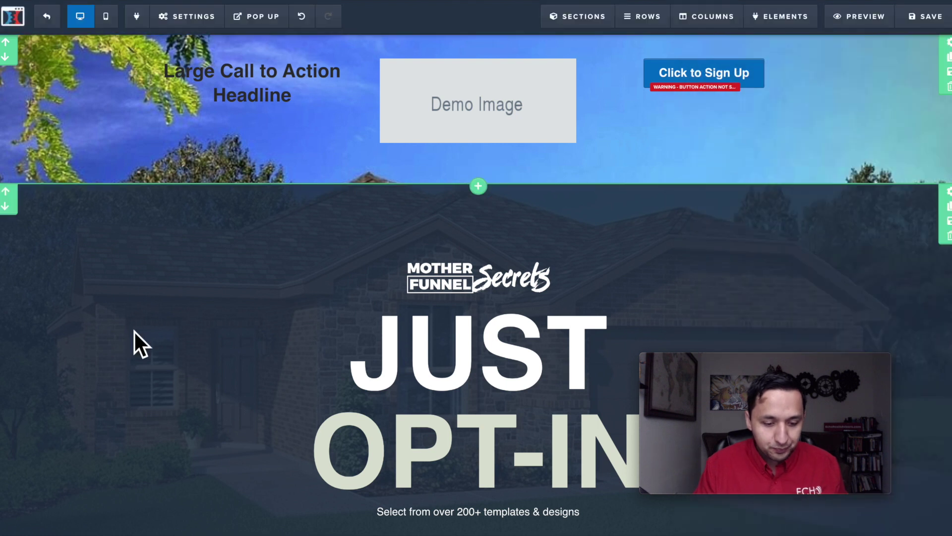
# Delete the section with the headline, demo image and sign-up button from the top of the page.
pyautogui.scroll(-3, 135, 332)
pyautogui.scroll(3, 135, 332)
pyautogui.click(781, 17)
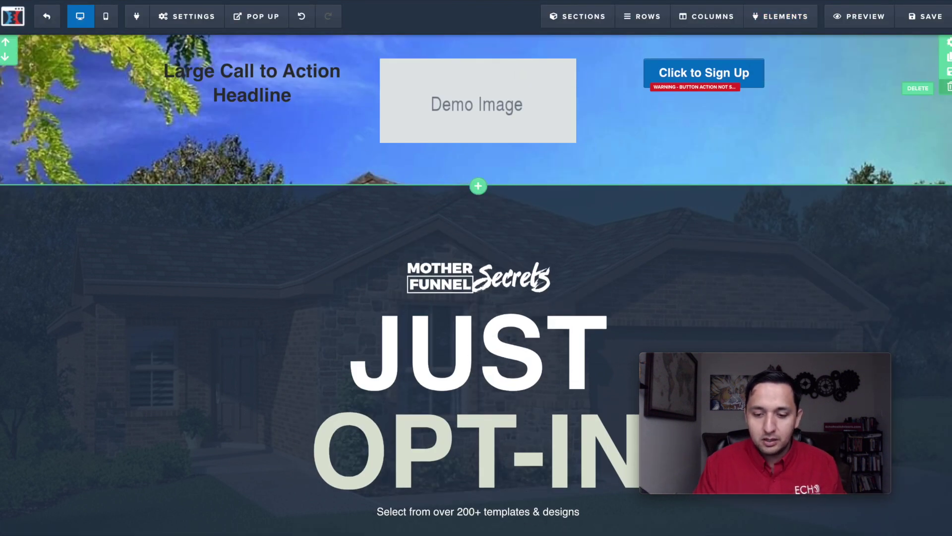
pyautogui.click(948, 87)
pyautogui.click(583, 42)
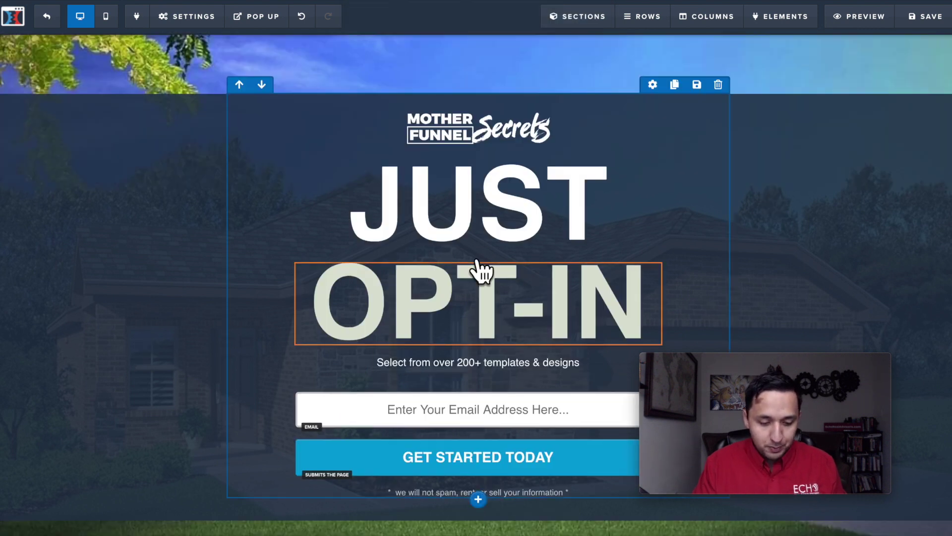
pyautogui.moveTo(479, 432)
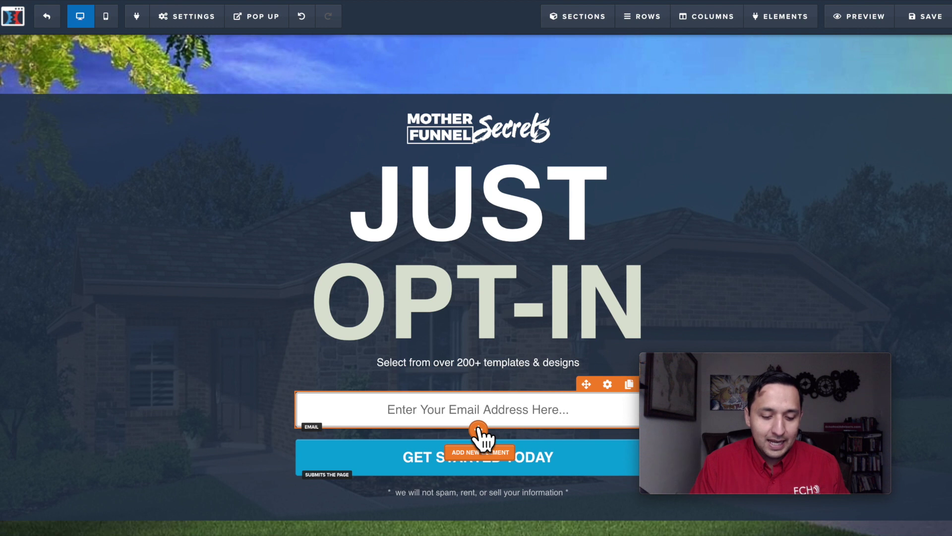
pyautogui.click(479, 431)
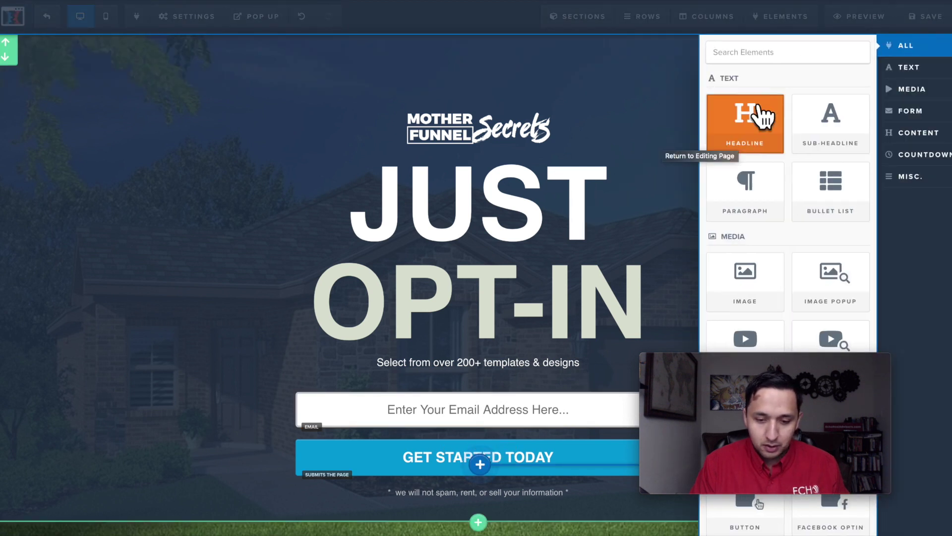
pyautogui.click(542, 202)
pyautogui.moveTo(829, 365); pyautogui.dragTo(874, 364)
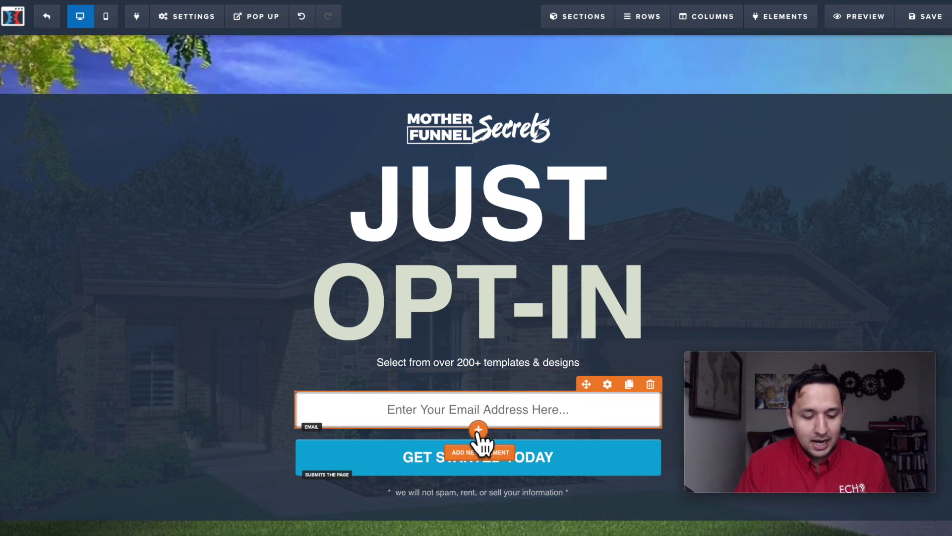
# Add a headline element between the email field and the GET STARTED TODAY button, and delete it again.
pyautogui.click(478, 430)
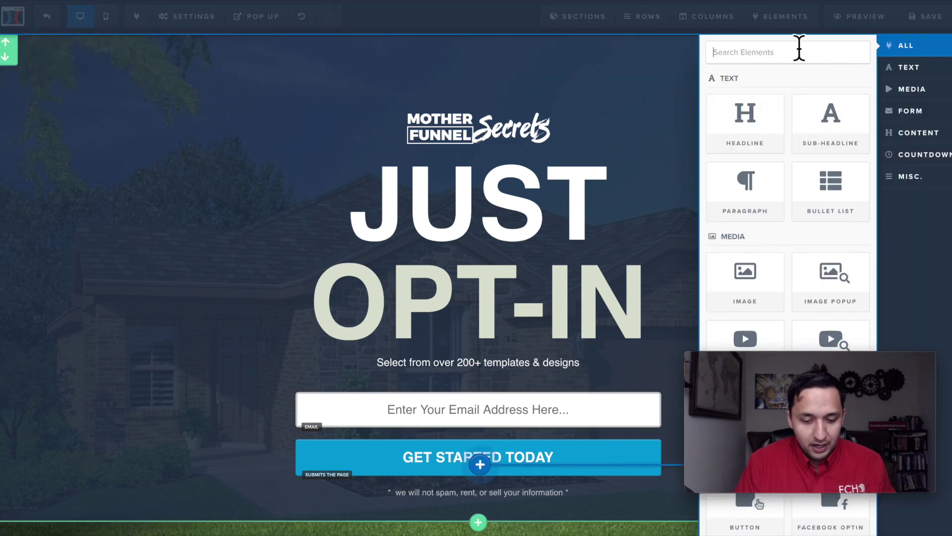
pyautogui.click(761, 138)
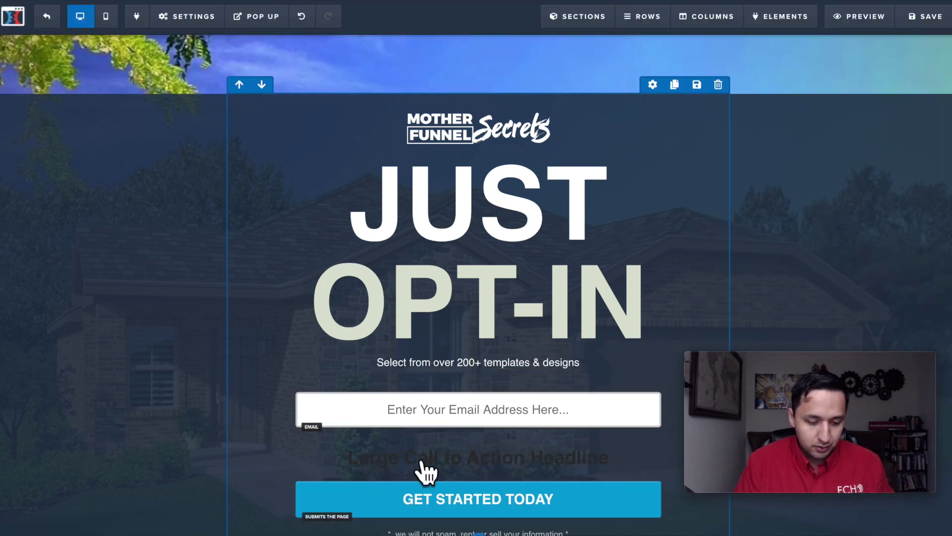
pyautogui.click(650, 437)
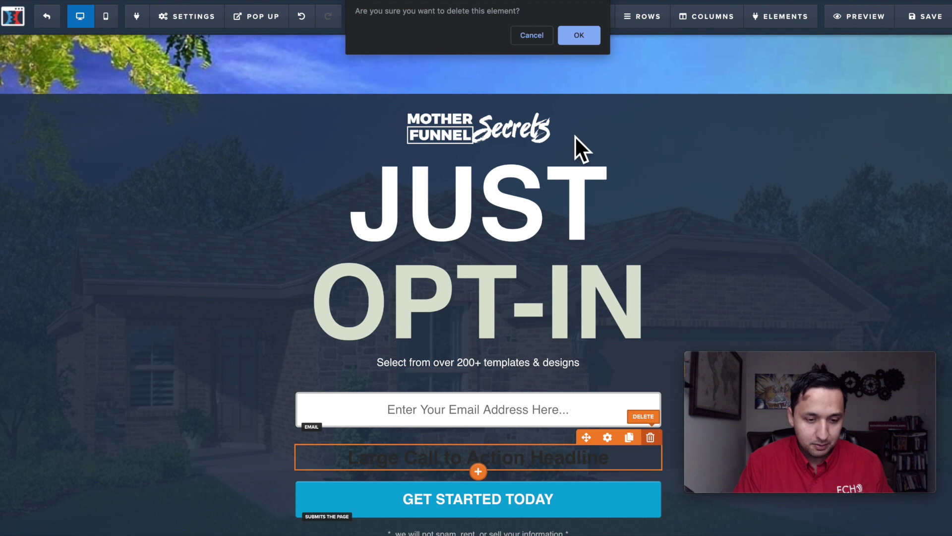
pyautogui.click(579, 35)
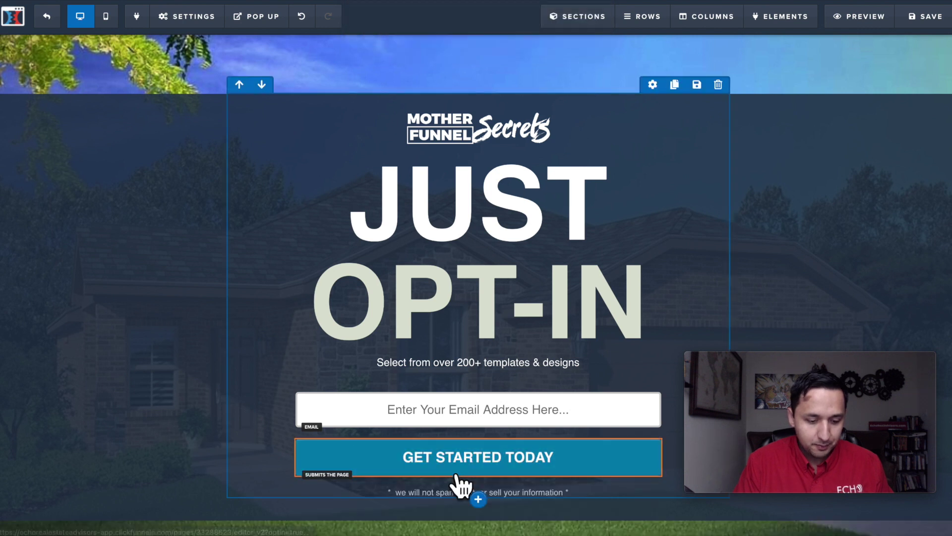
# Add a new input element below the email field and delete it again.
pyautogui.click(478, 426)
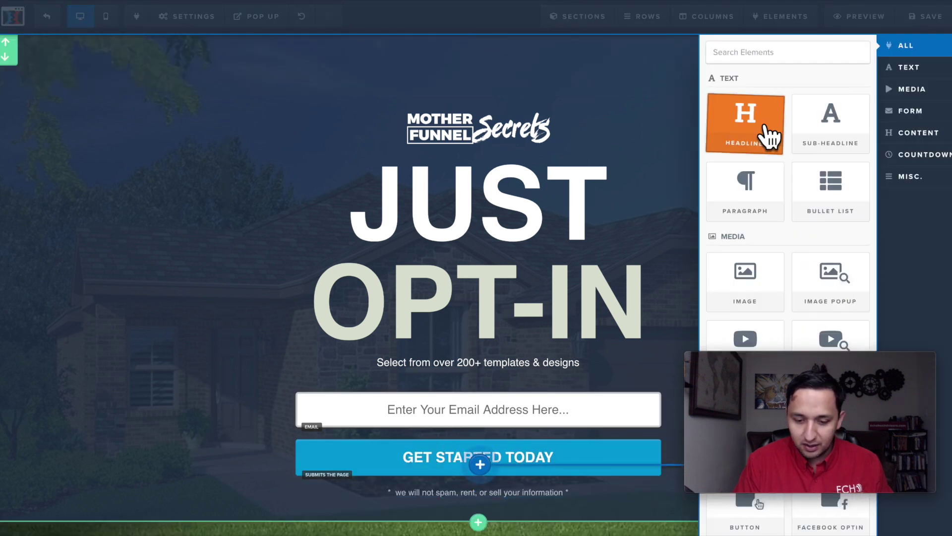
pyautogui.scroll(-2, 768, 135)
pyautogui.scroll(-7, 769, 137)
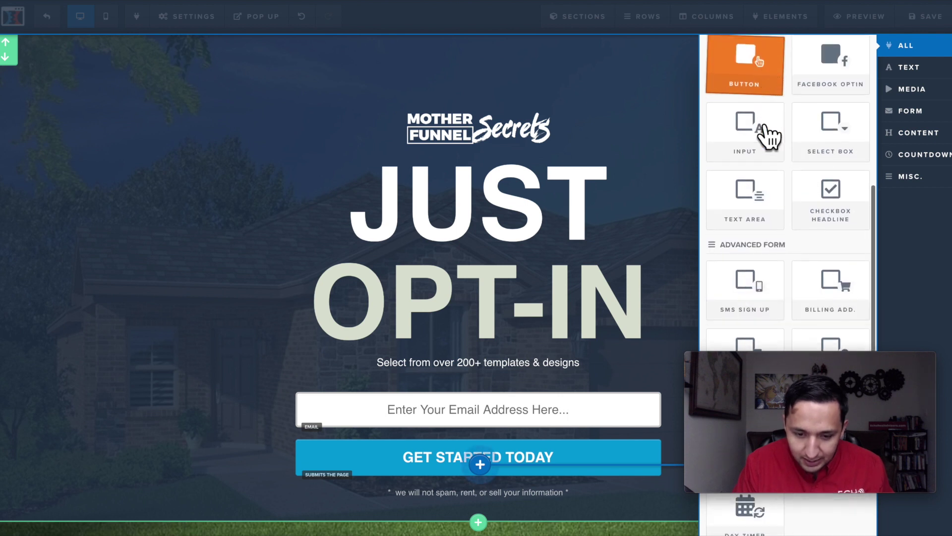
pyautogui.click(759, 112)
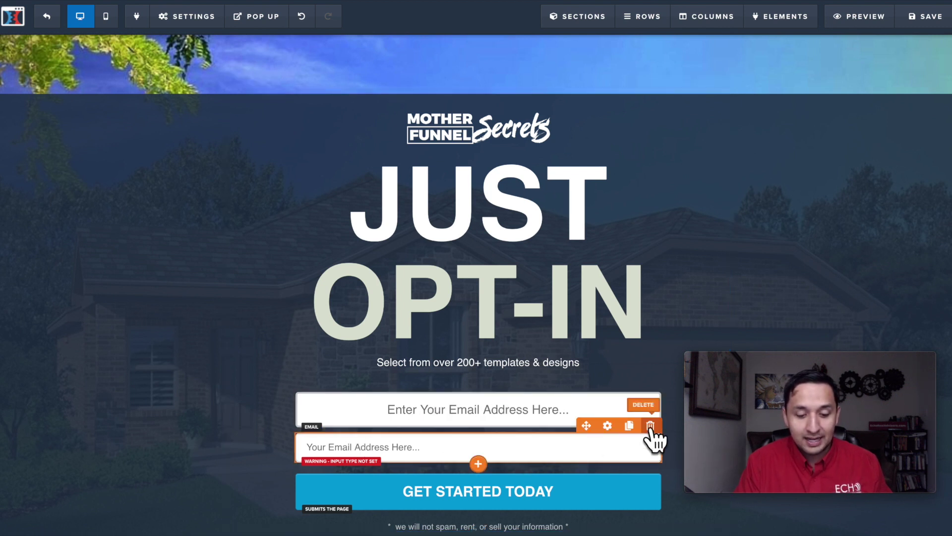
pyautogui.click(650, 427)
pyautogui.click(589, 34)
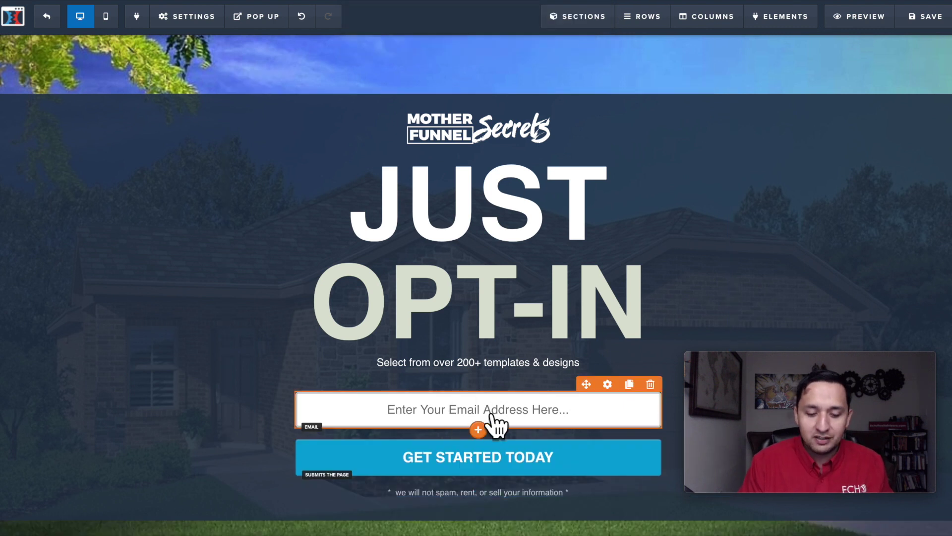
# Duplicate the email field twice so that three matching fields sit above the GET STARTED TODAY button.
pyautogui.click(628, 385)
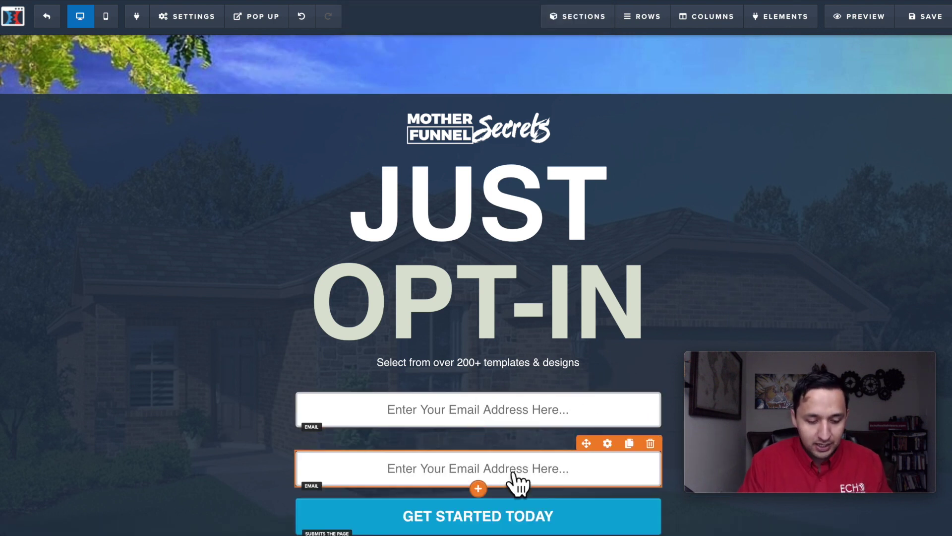
pyautogui.click(629, 443)
pyautogui.scroll(-2, 480, 327)
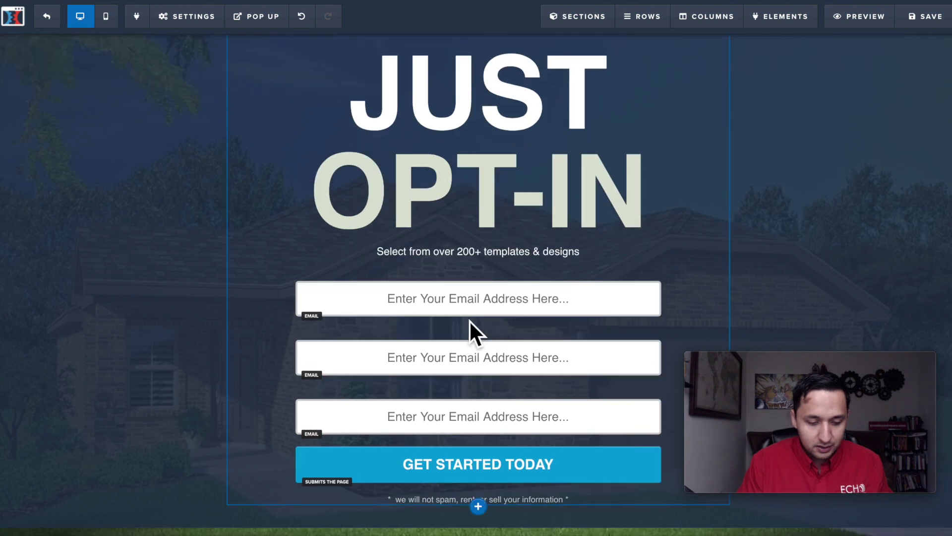
# Set the middle email field's input type to Phone Number with the placeholder "Enter Your Phone Number Here...".
pyautogui.click(446, 360)
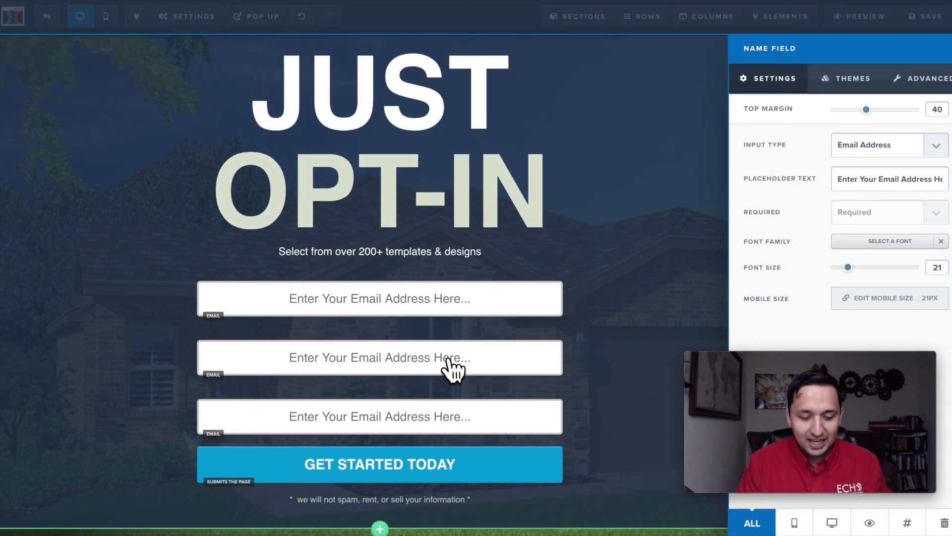
pyautogui.click(848, 147)
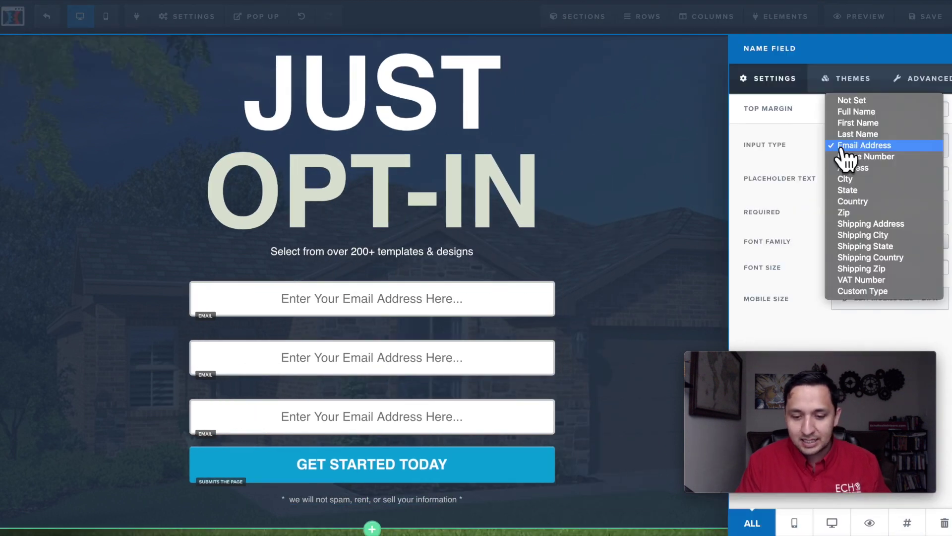
pyautogui.click(875, 157)
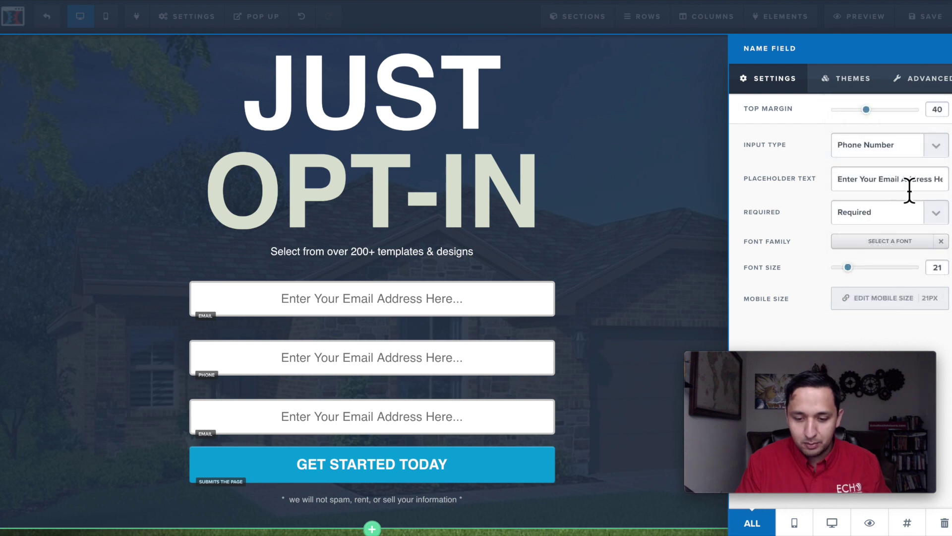
pyautogui.moveTo(893, 189); pyautogui.dragTo(922, 192)
pyautogui.write('PHone N')
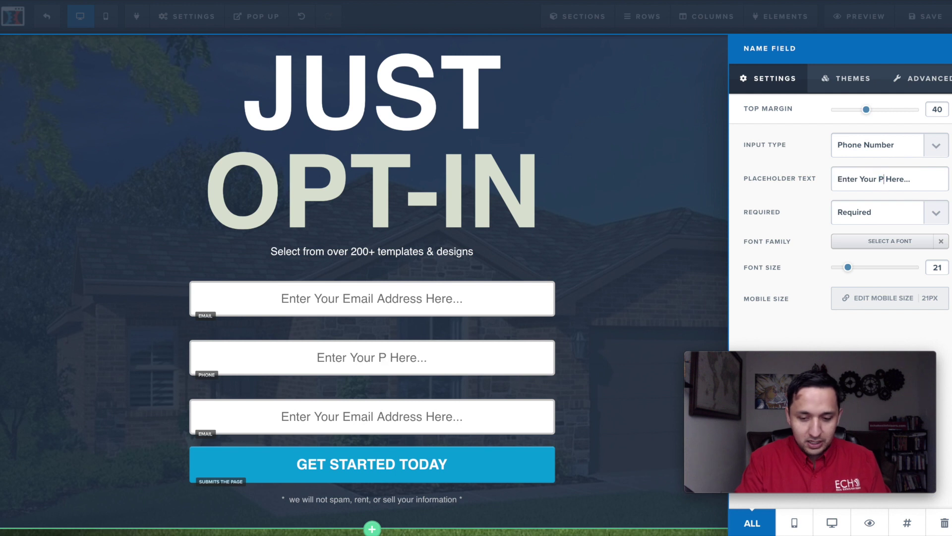
pyautogui.press('BackSpace')
pyautogui.press('BackSpace')
pyautogui.press('BackSpace')
pyautogui.press('BackSpace')
pyautogui.press('BackSpace')
pyautogui.press('BackSpace')
pyautogui.write('hone Numer')
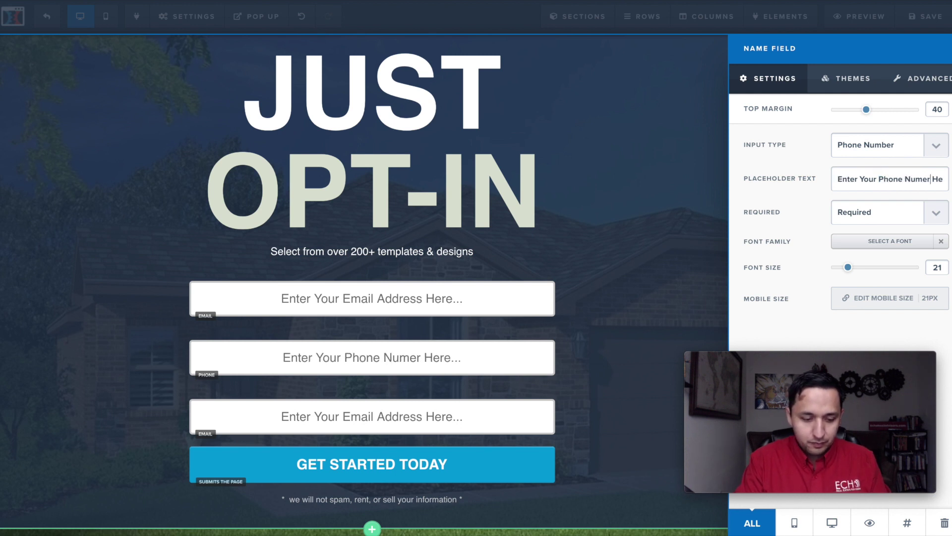
pyautogui.press('BackSpace')
pyautogui.press('BackSpace')
pyautogui.press('BackSpace')
pyautogui.write('b')
pyautogui.press('BackSpace')
pyautogui.write('mber')
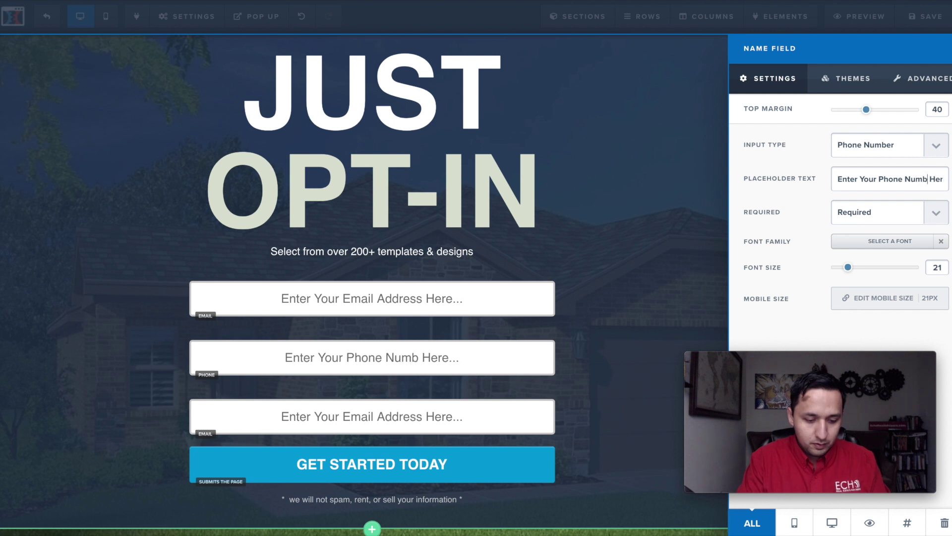
pyautogui.click(283, 405)
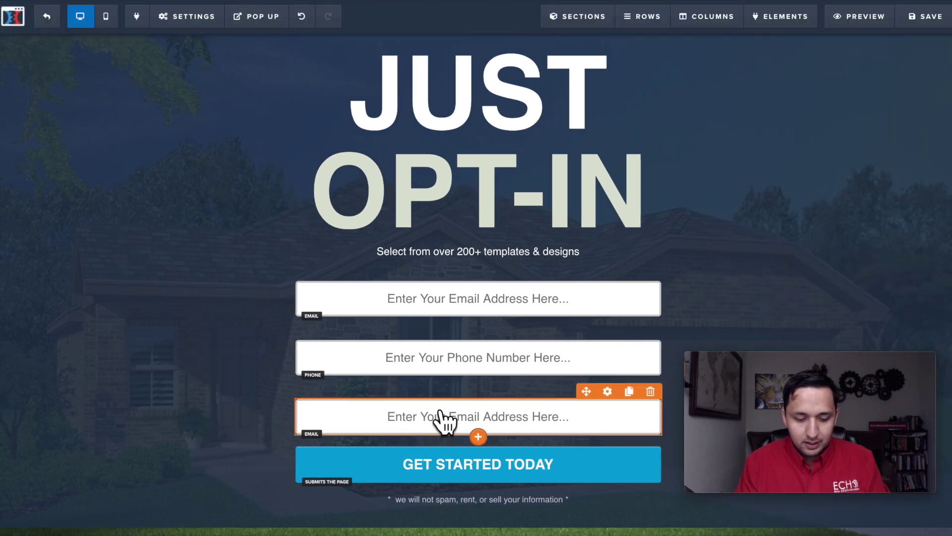
# Set the lowest email field's input type to Full Name with the placeholder "Enter Your Full Name Here...".
pyautogui.click(888, 145)
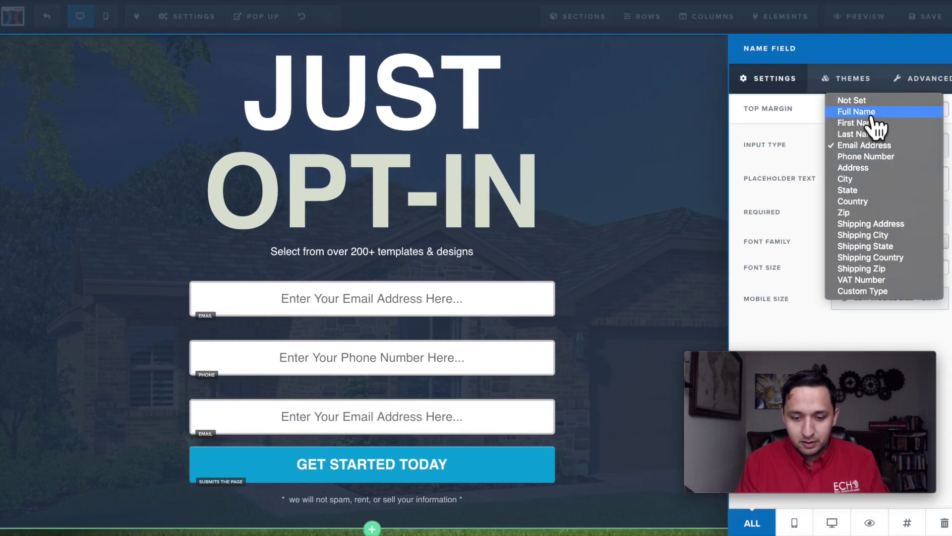
pyautogui.click(879, 112)
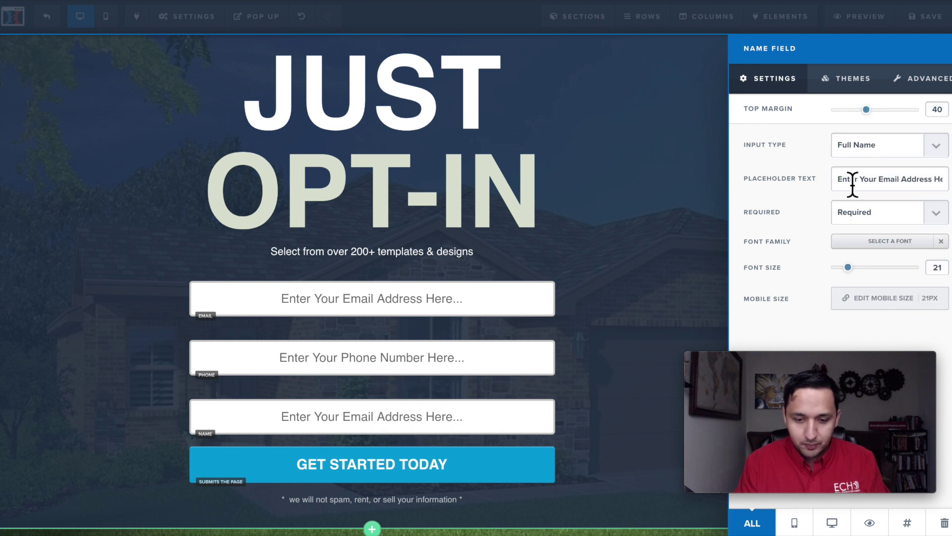
pyautogui.moveTo(881, 180); pyautogui.dragTo(937, 185)
pyautogui.press('BackSpace')
pyautogui.write('Full Name H')
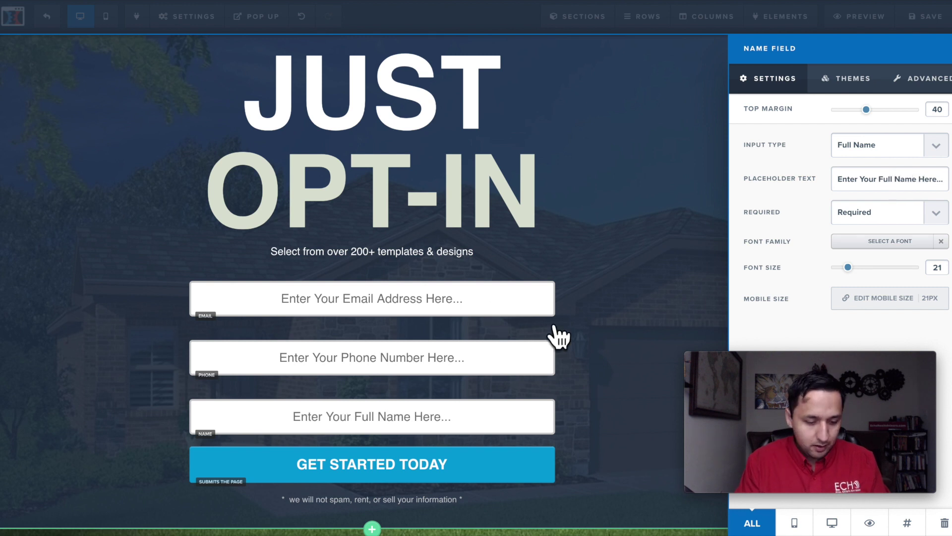
pyautogui.click(603, 340)
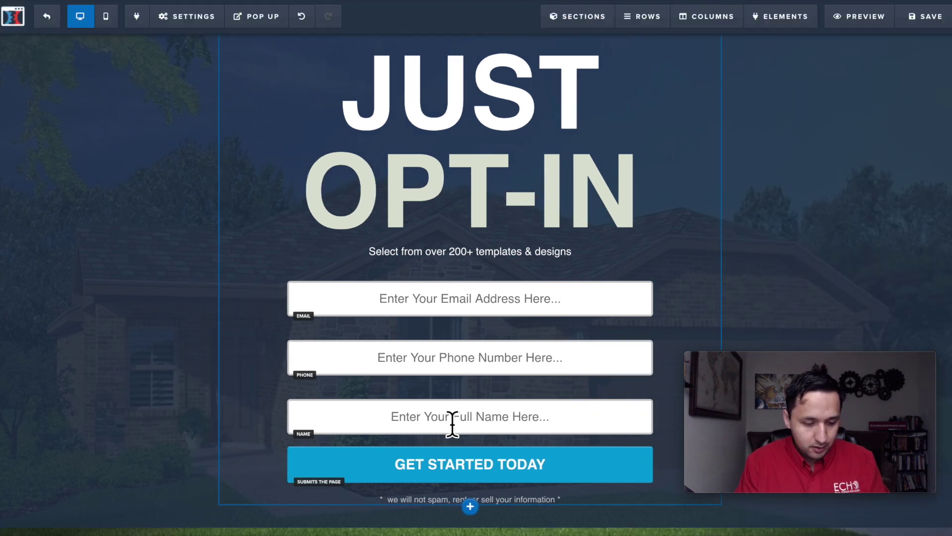
# Move the full name field above the email field so it comes first in the form.
pyautogui.click(382, 418)
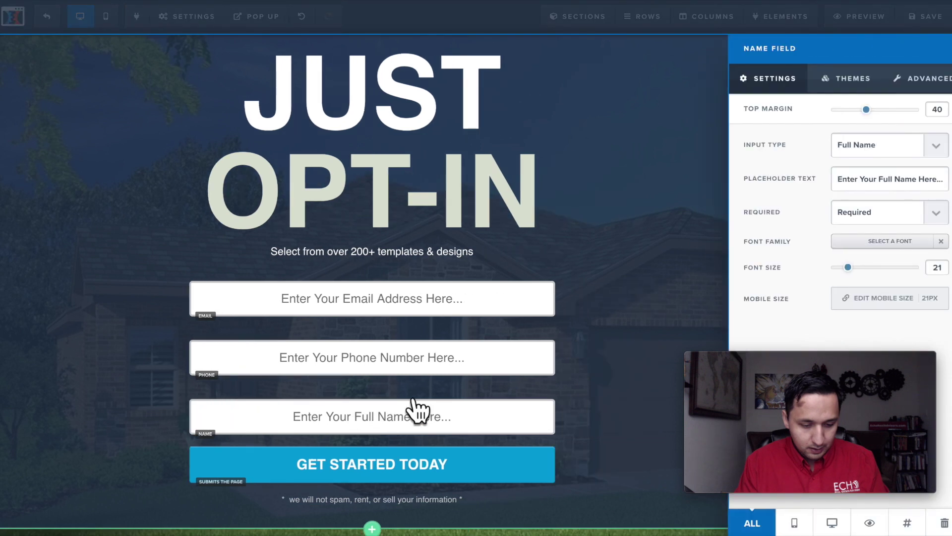
pyautogui.click(532, 418)
pyautogui.moveTo(597, 398); pyautogui.dragTo(580, 303)
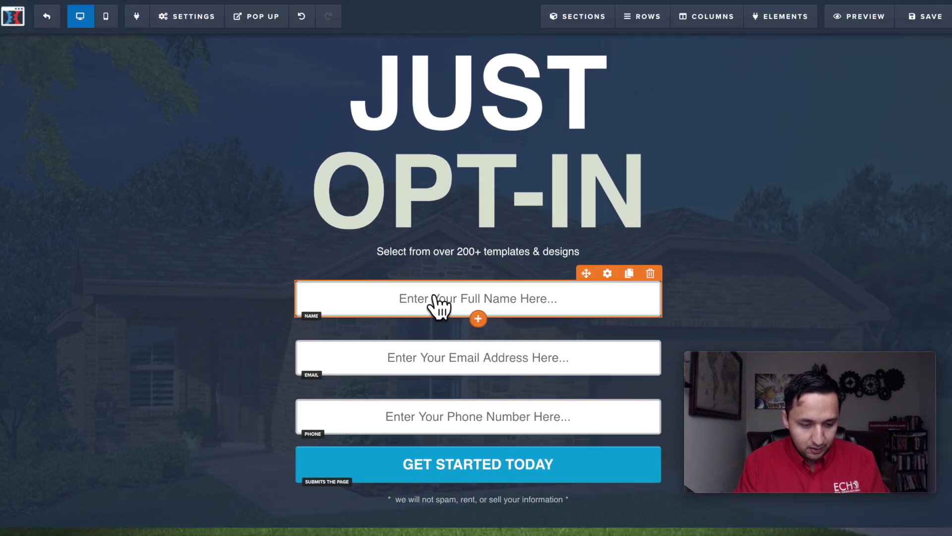
# Set the GET STARTED TODAY button's action to Submit Order / Submit Form.
pyautogui.click(496, 466)
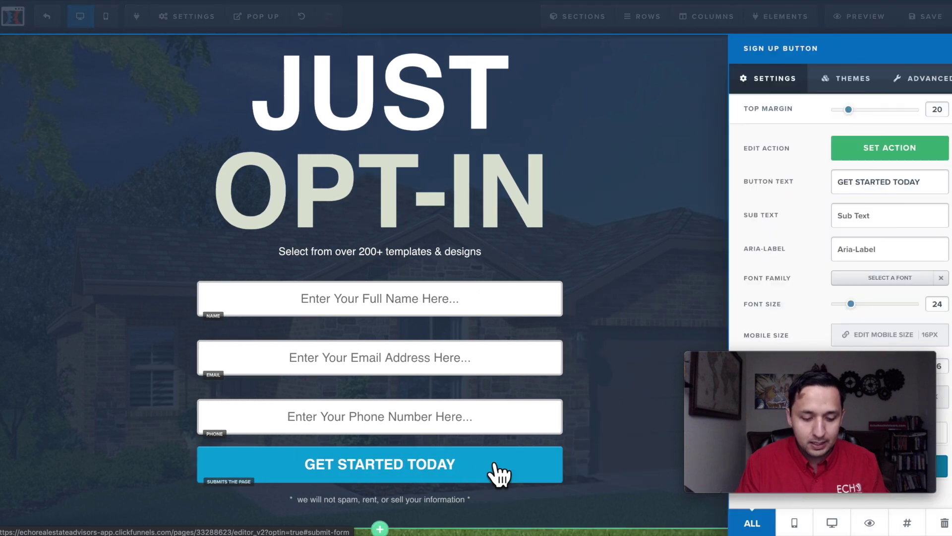
pyautogui.click(879, 149)
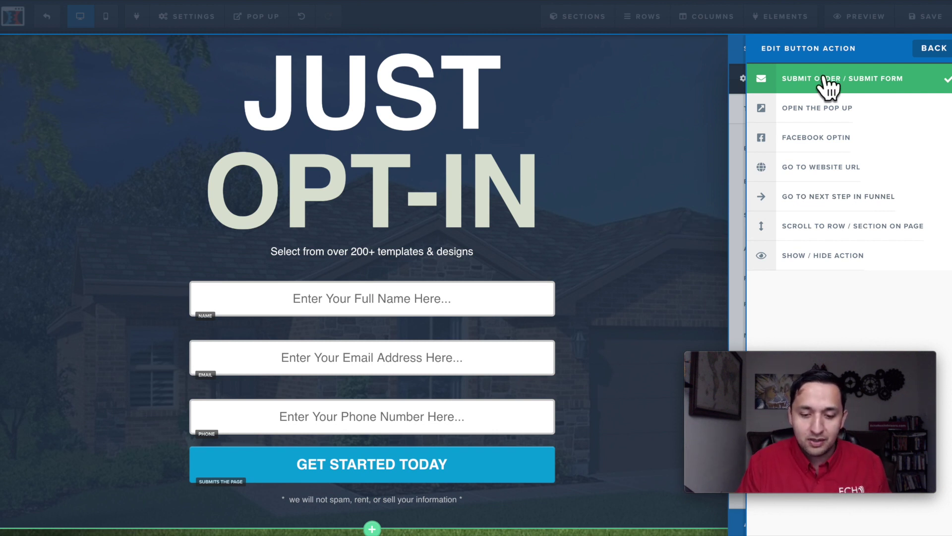
pyautogui.click(842, 84)
pyautogui.click(602, 178)
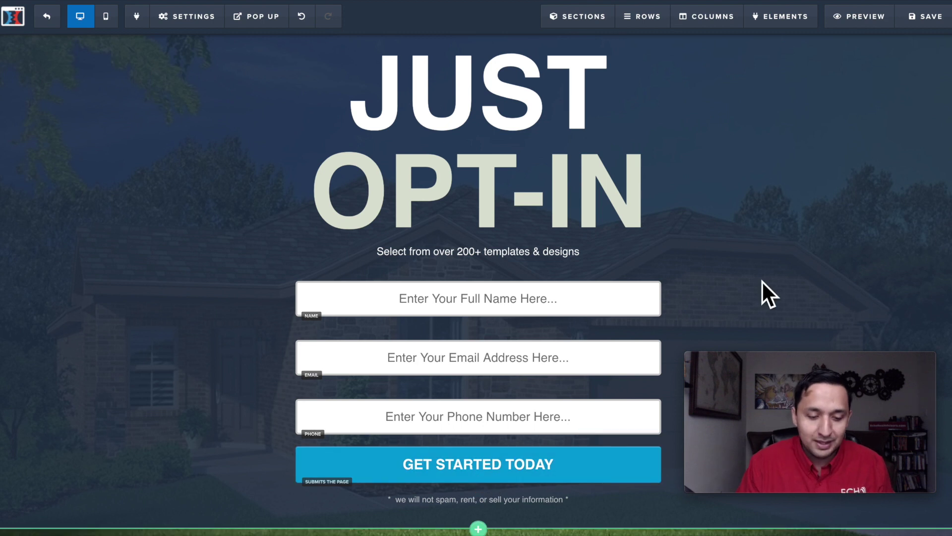
# Save the optin page, preview it in the browser and close the preview.
pyautogui.scroll(1, 761, 281)
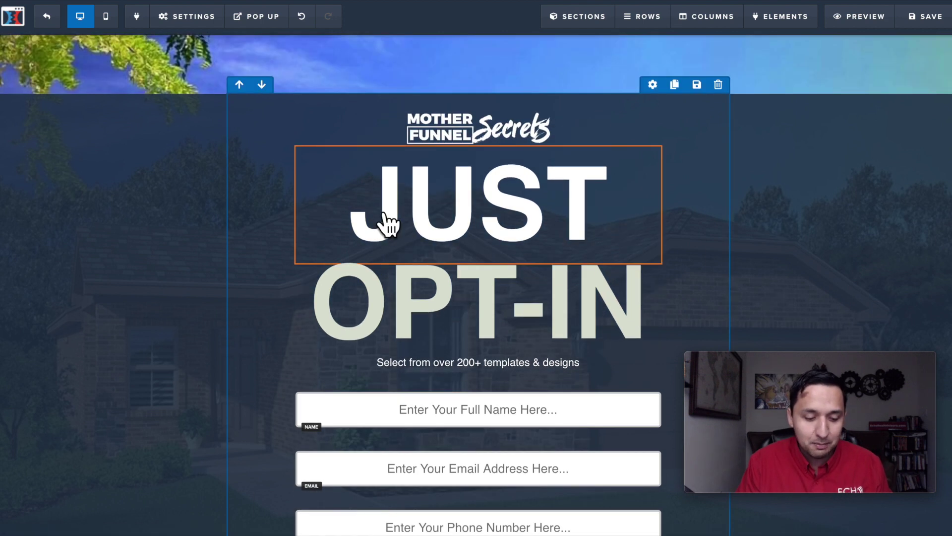
pyautogui.scroll(-1, 389, 225)
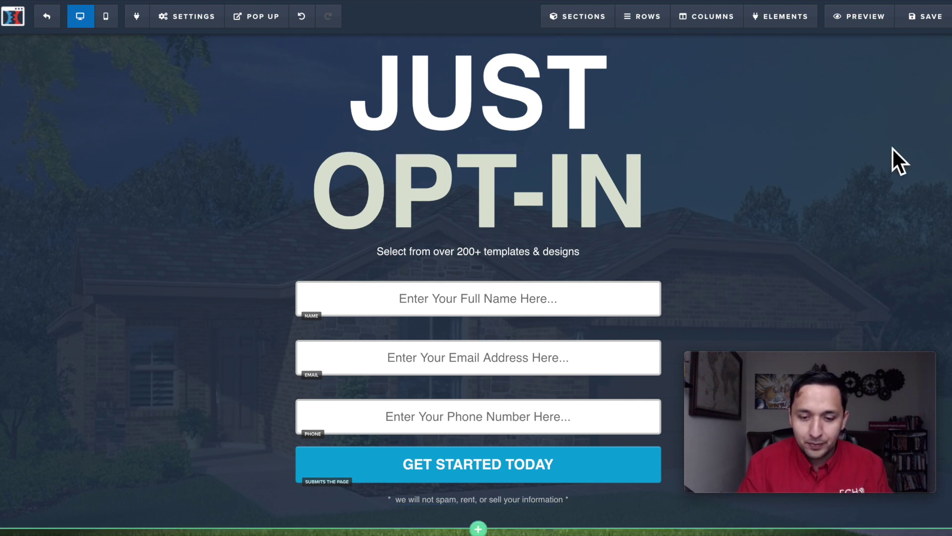
pyautogui.scroll(1, 891, 151)
pyautogui.click(927, 20)
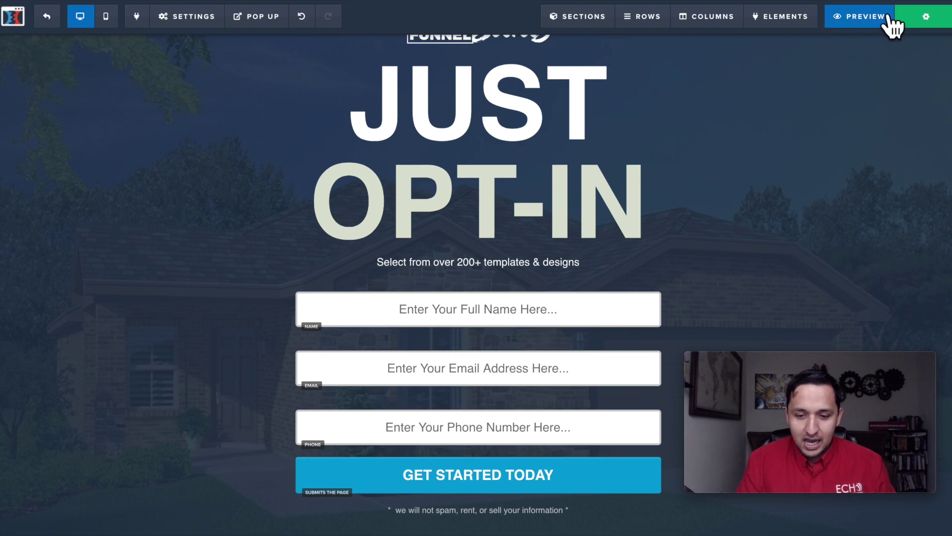
pyautogui.click(851, 17)
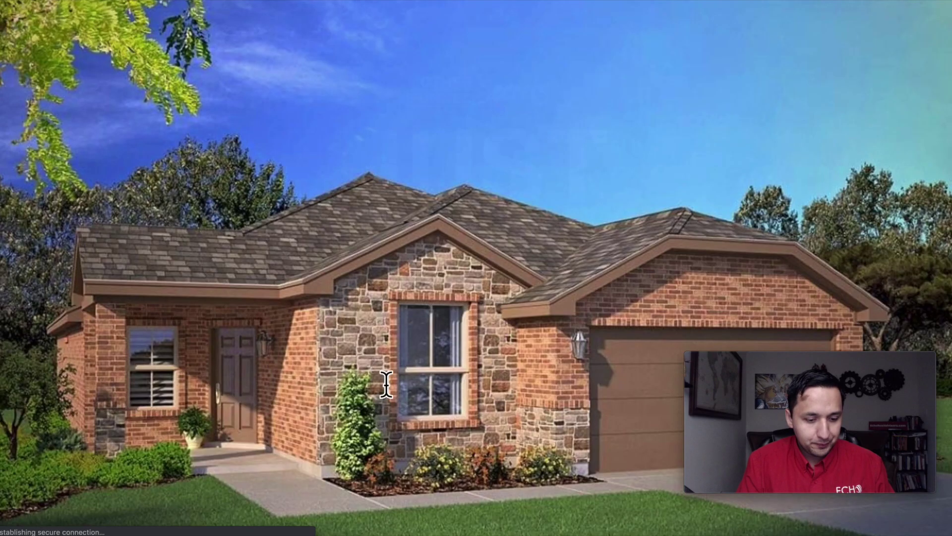
pyautogui.scroll(3, 386, 384)
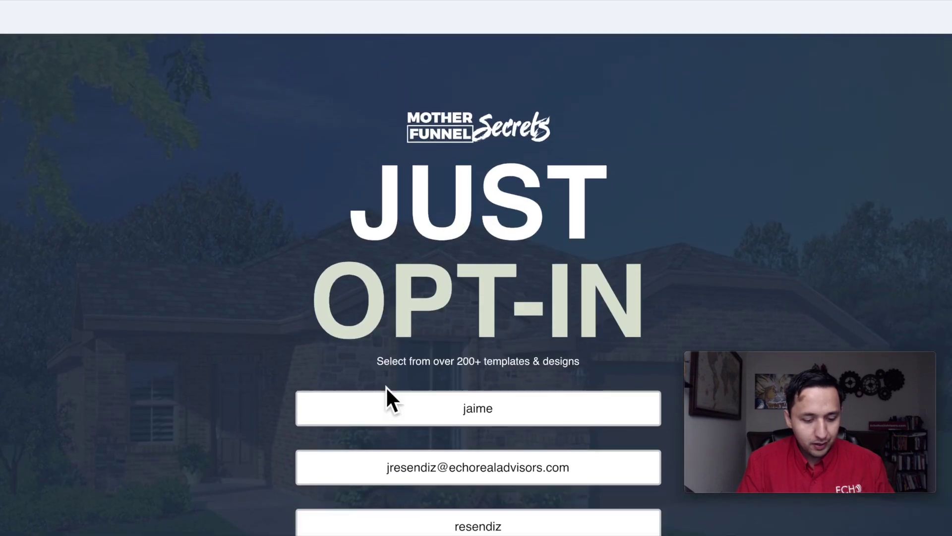
pyautogui.hotkey('ctrl', 'w')
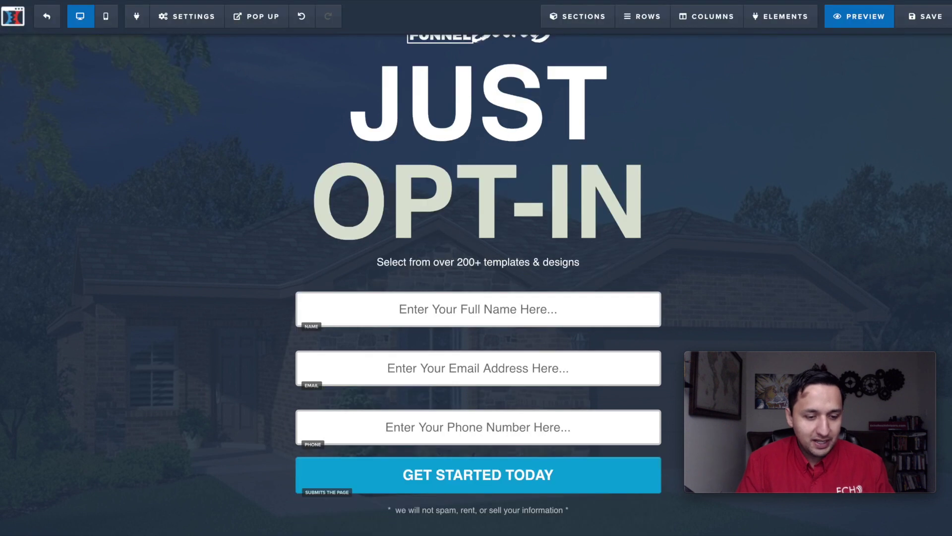
# Leave the optin page editor and open the funnel's Thank You page for editing.
pyautogui.click(51, 27)
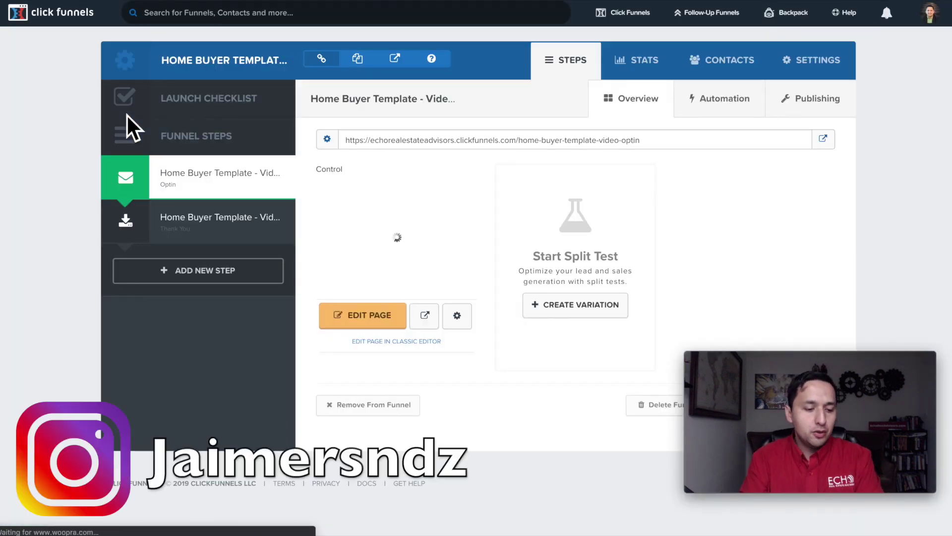
pyautogui.click(236, 224)
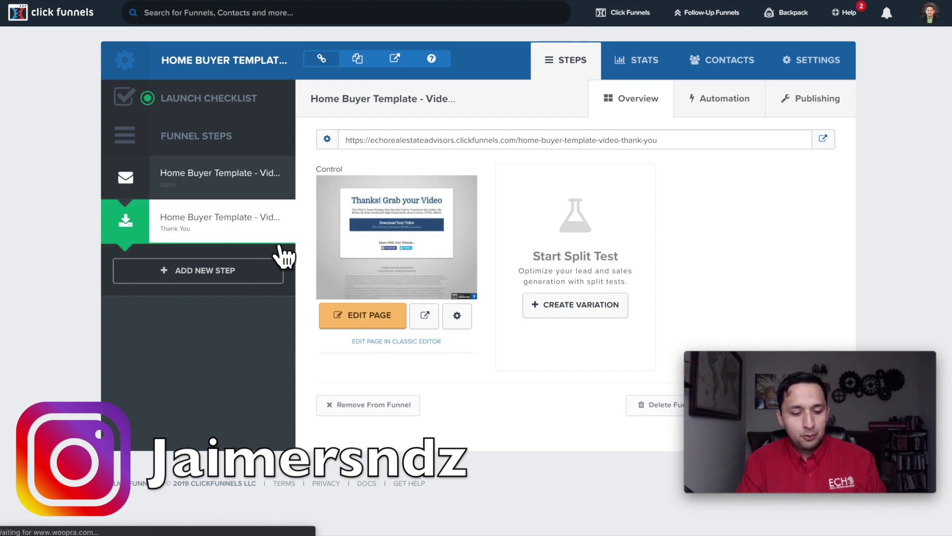
pyautogui.click(369, 320)
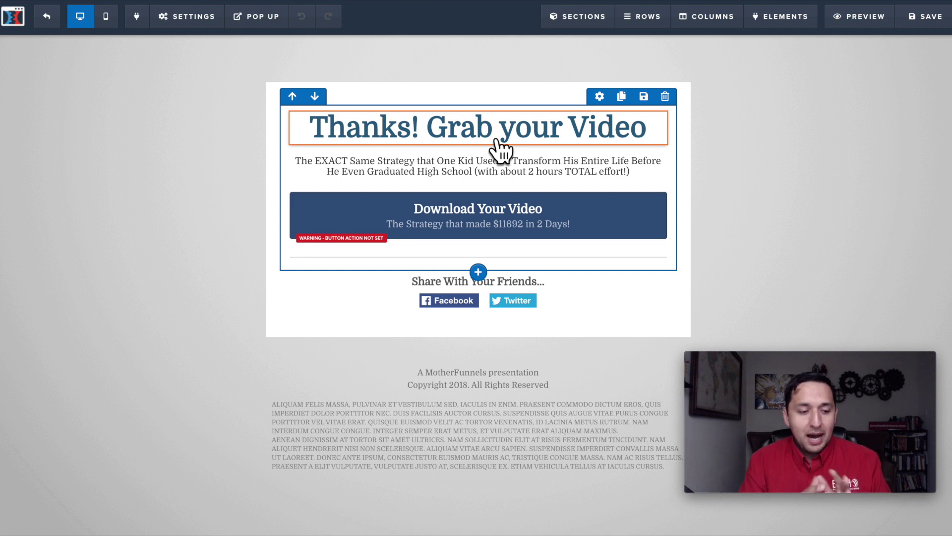
# Examine the header tracking code area of the Thank You page and close it without adding code.
pyautogui.click(181, 19)
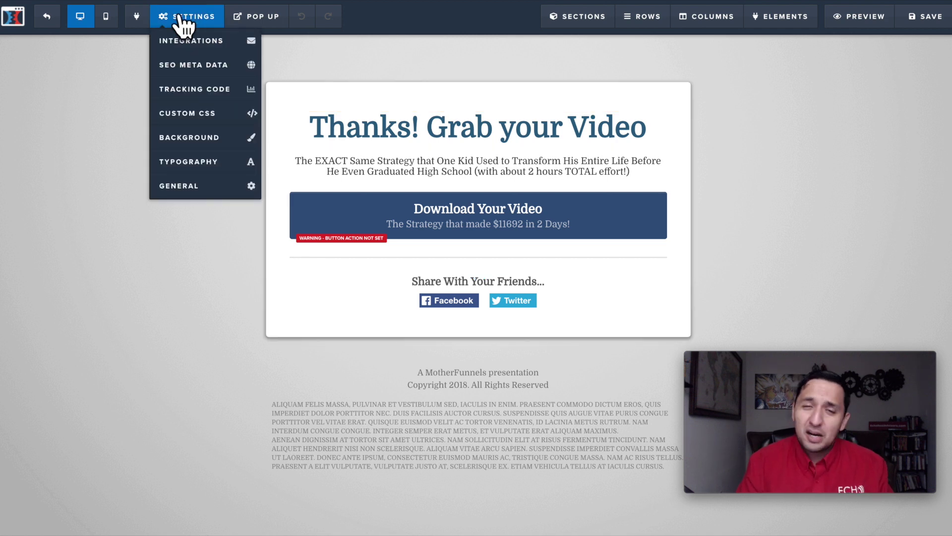
pyautogui.click(214, 90)
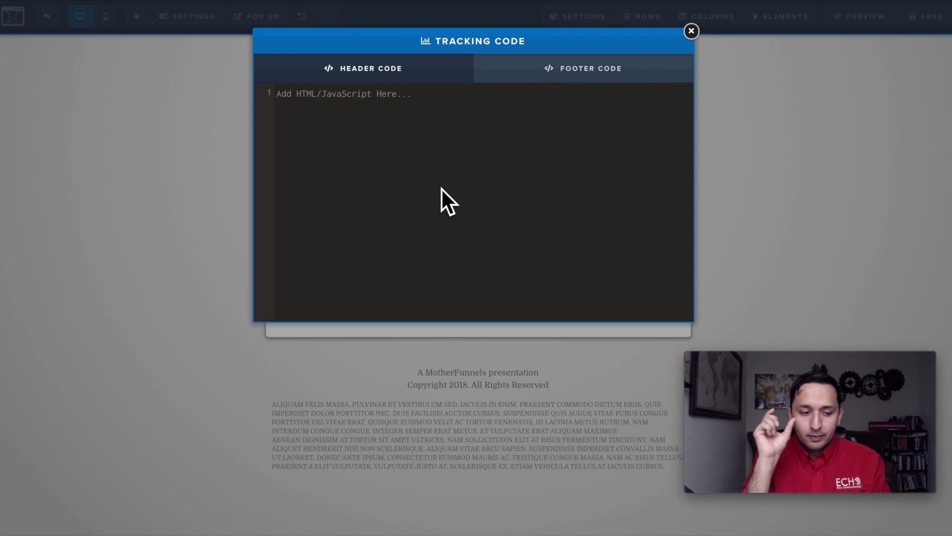
pyautogui.click(361, 135)
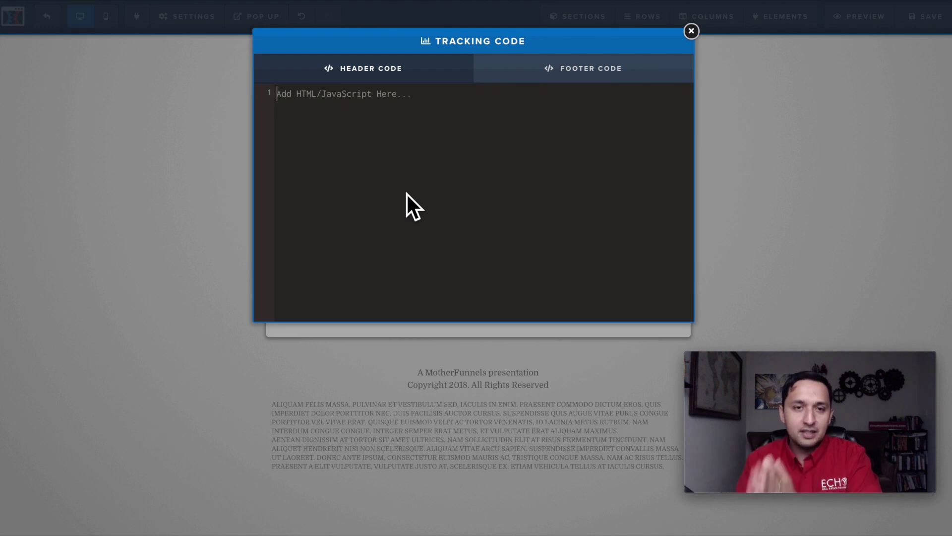
pyautogui.click(291, 106)
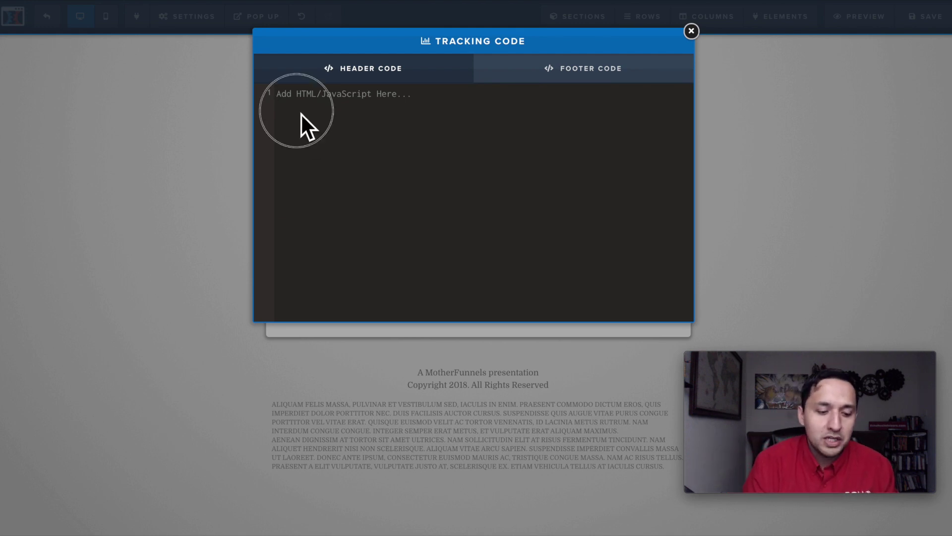
pyautogui.click(692, 32)
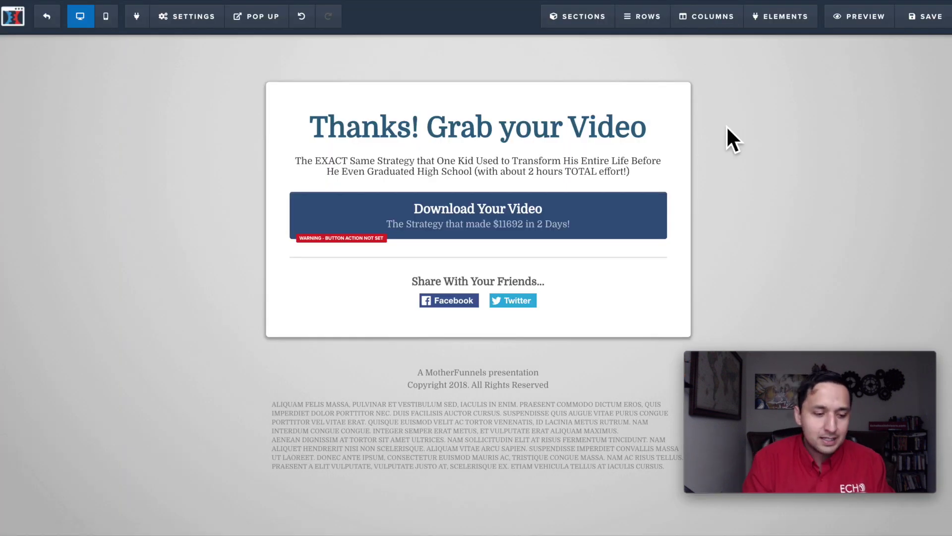
# Return to the funnel steps overview and highlight the Thank You page's URL.
pyautogui.click(42, 25)
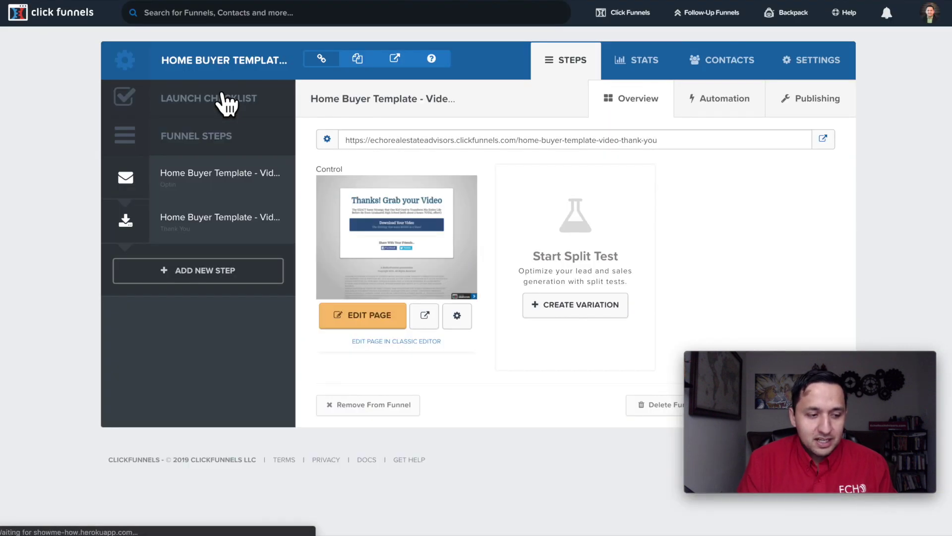
pyautogui.click(466, 146)
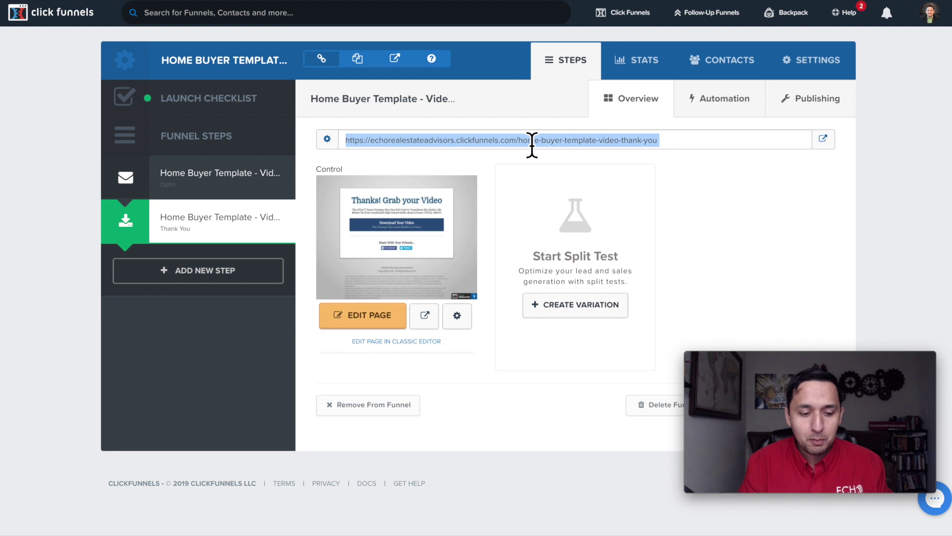
pyautogui.doubleClick(488, 139)
pyautogui.click(489, 139)
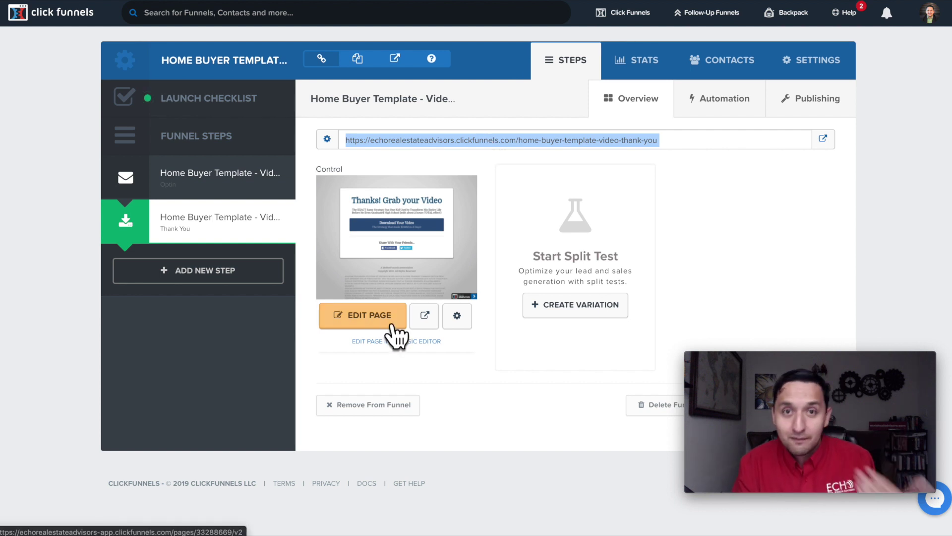
pyautogui.click(885, 222)
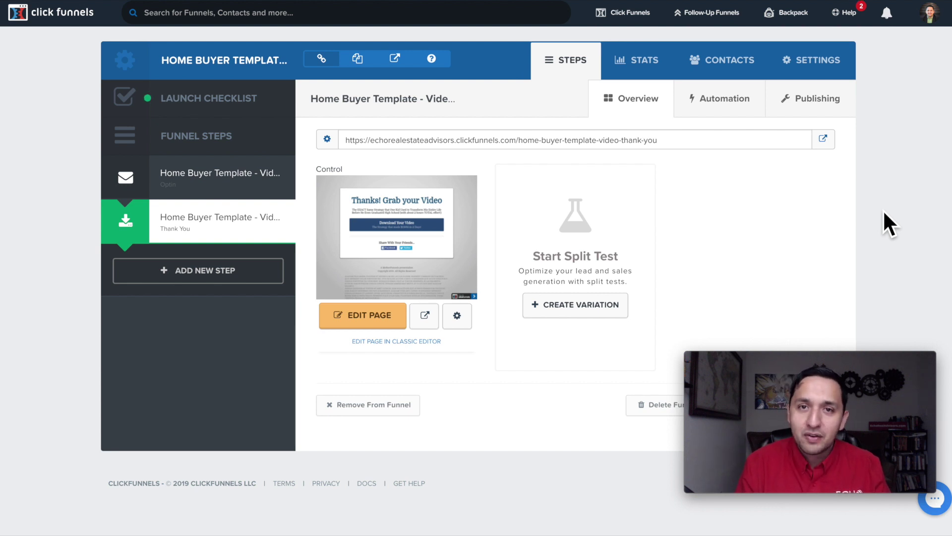
# Select the Thank You page's full URL again and reopen that page in the editor.
pyautogui.hotkey('ctrl', 'a')
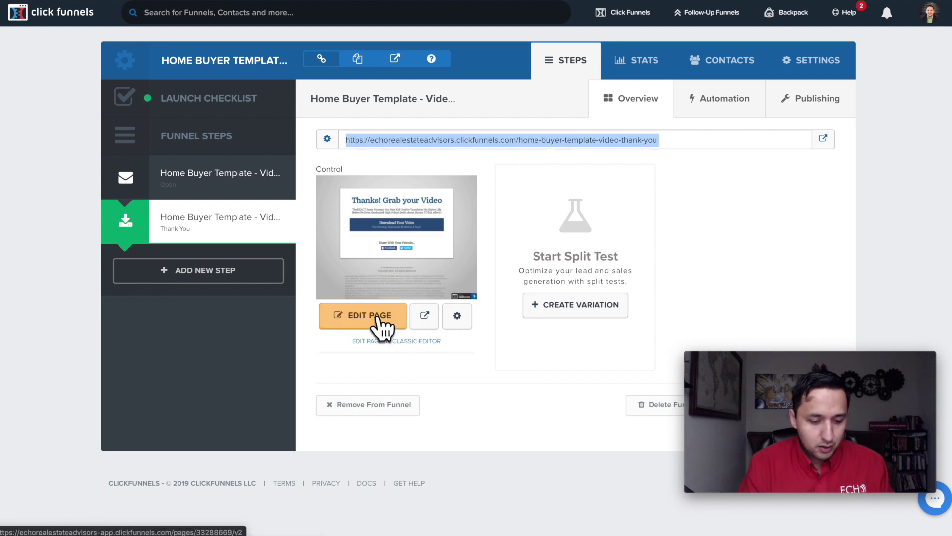
pyautogui.click(380, 322)
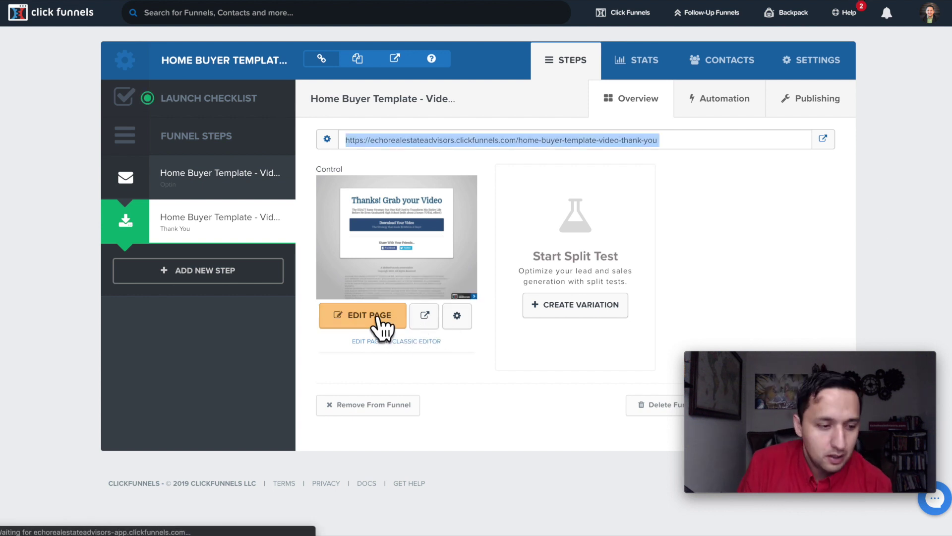